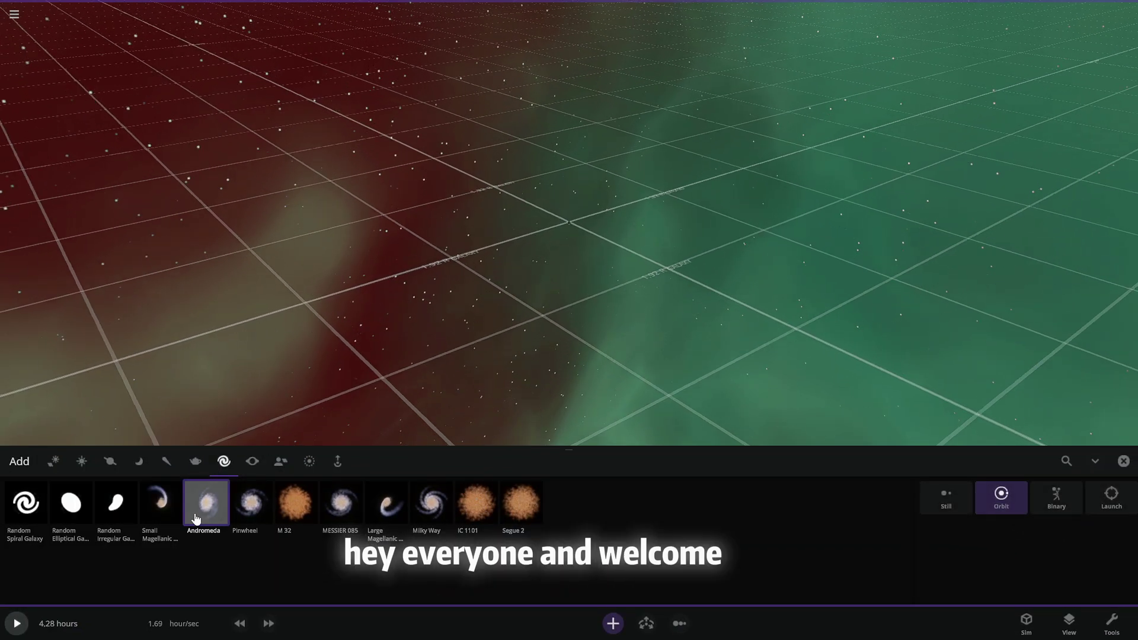
Step: Place Andromeda and Milky Way galaxies close together, then expand the Bloom Intensity display settings
{"action": "left_click", "coordinate": [948, 503]}
{"action": "left_click", "coordinate": [431, 272]}
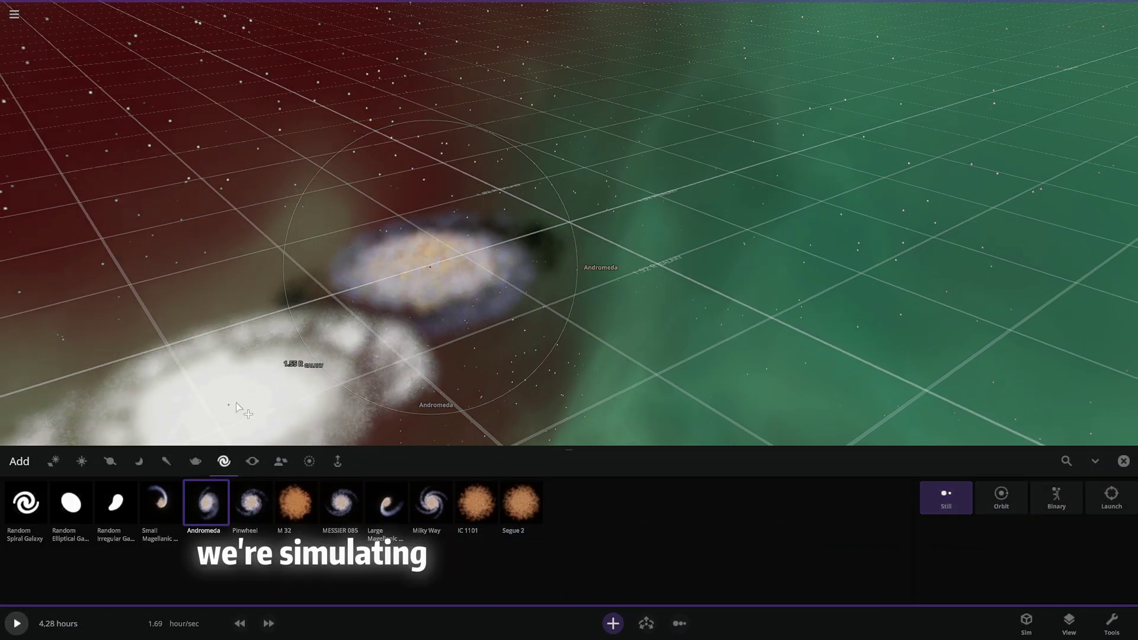
{"action": "left_click", "coordinate": [432, 509]}
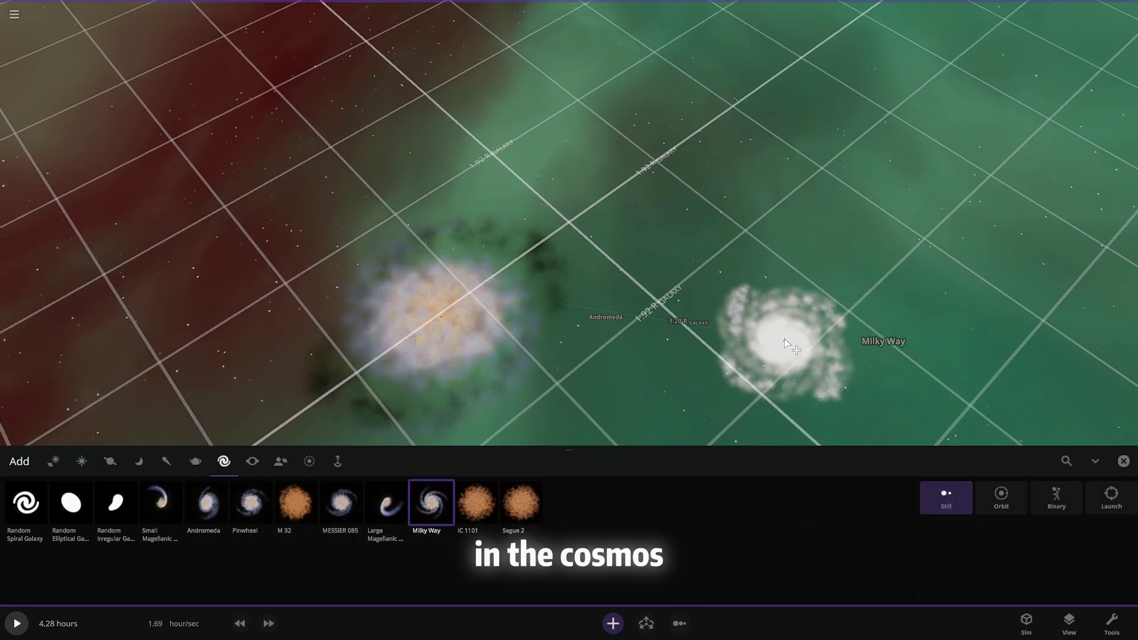
{"action": "left_click", "coordinate": [766, 309]}
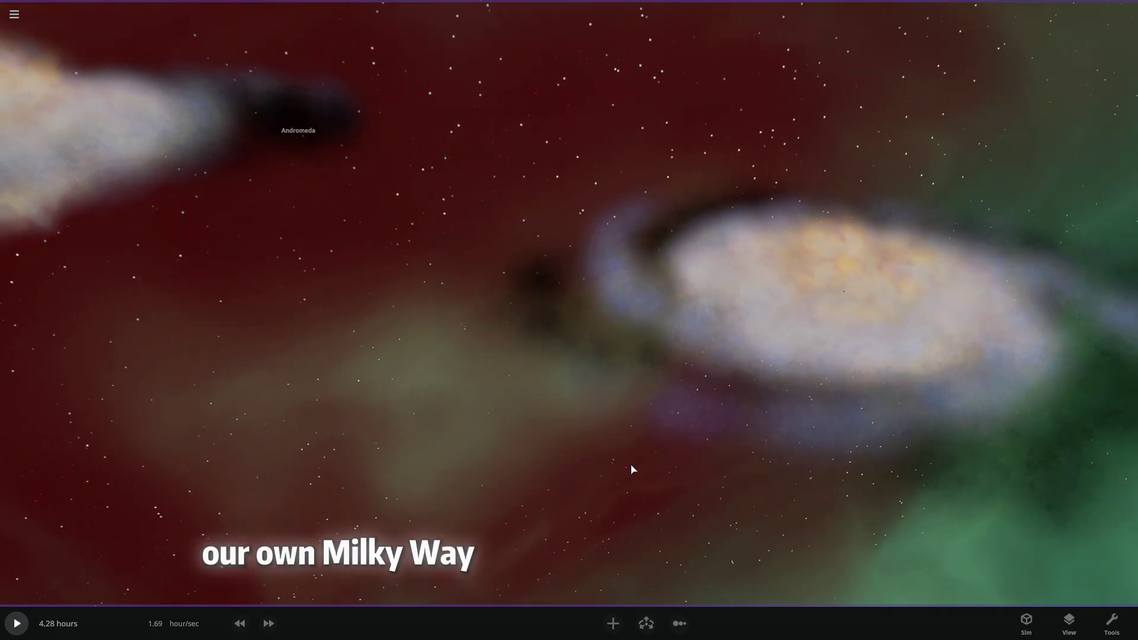
{"action": "left_click", "coordinate": [1068, 621]}
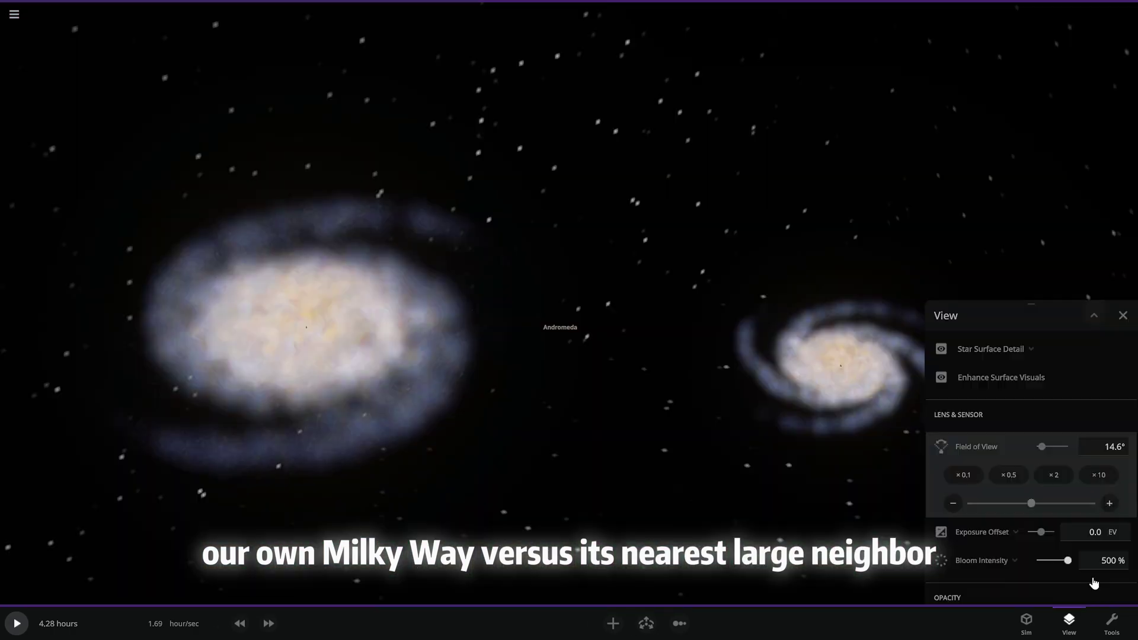
{"action": "left_click", "coordinate": [1014, 560]}
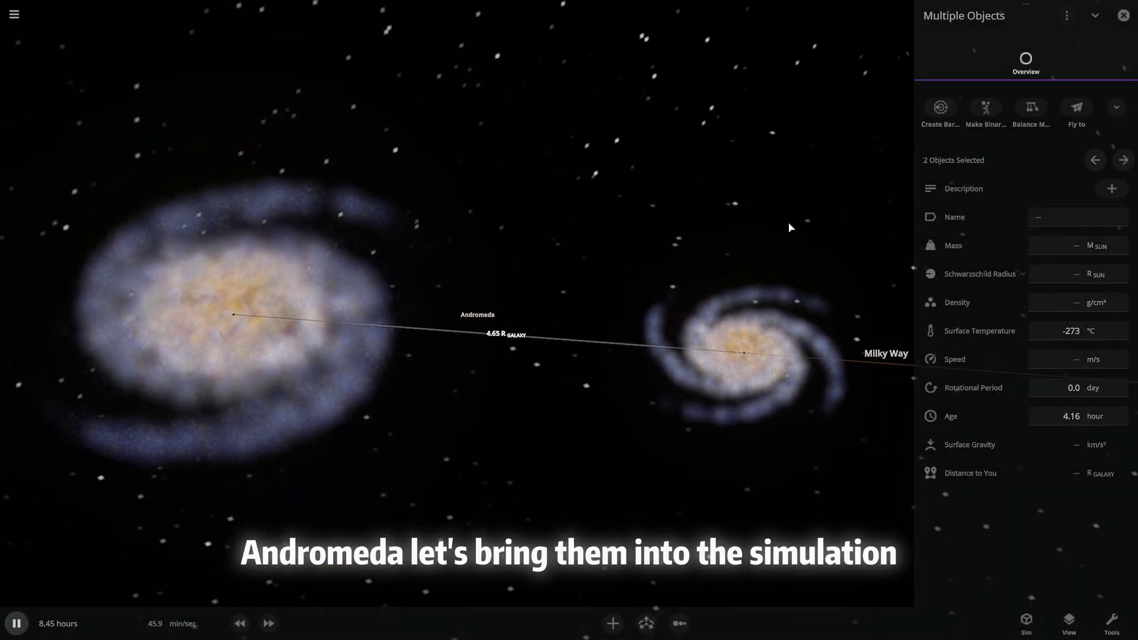
Step: Switch the speed unit to megayears and double Target Sim Speed to about 1.9 megayears/sec
{"action": "left_click", "coordinate": [182, 623]}
{"action": "left_click", "coordinate": [178, 504]}
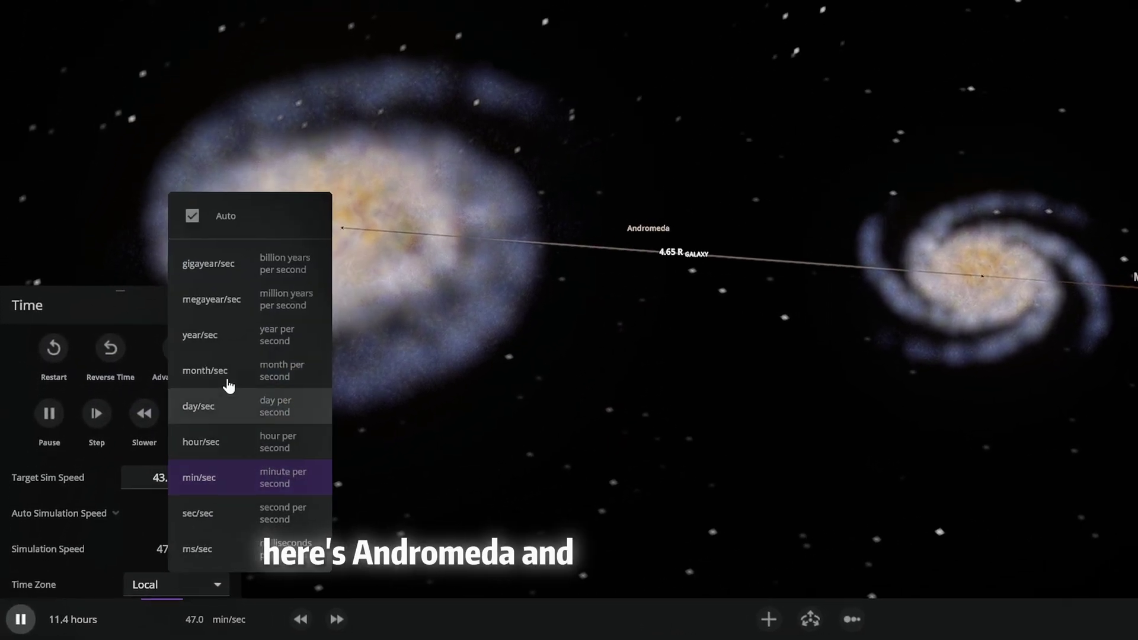
{"action": "left_click", "coordinate": [207, 334]}
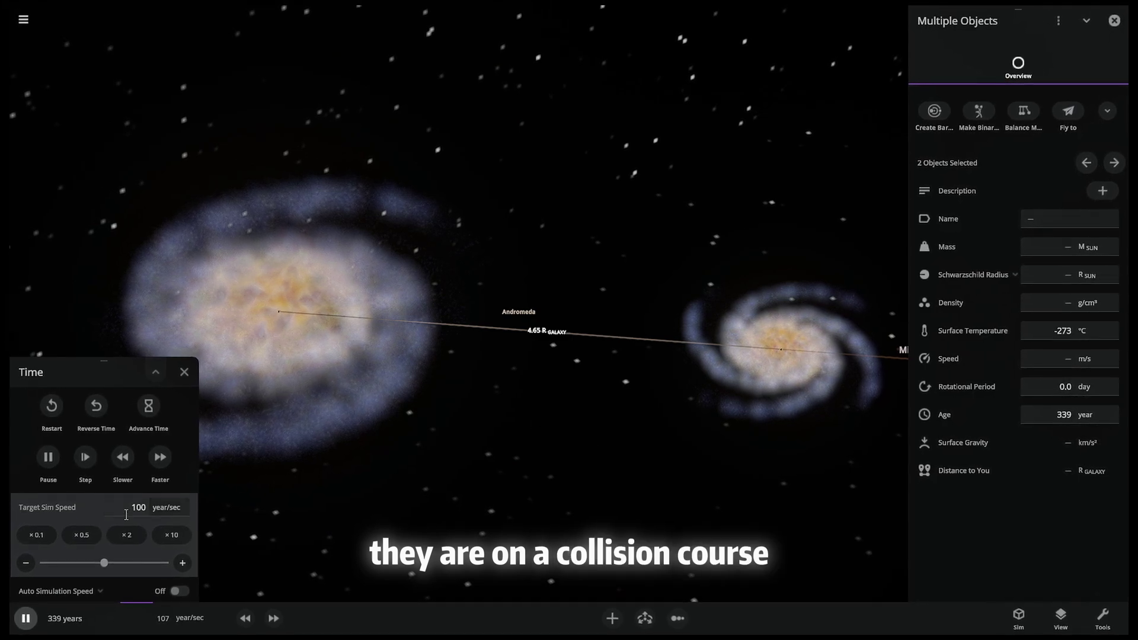
{"action": "double_click", "coordinate": [138, 531]}
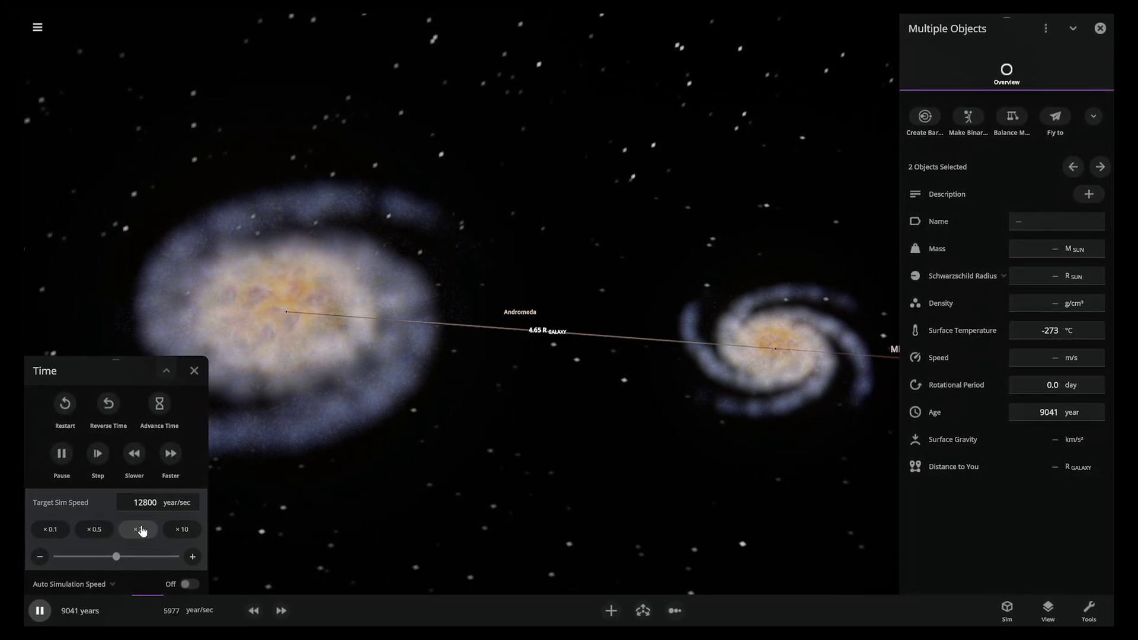
{"action": "left_click", "coordinate": [175, 504]}
{"action": "left_click", "coordinate": [160, 509]}
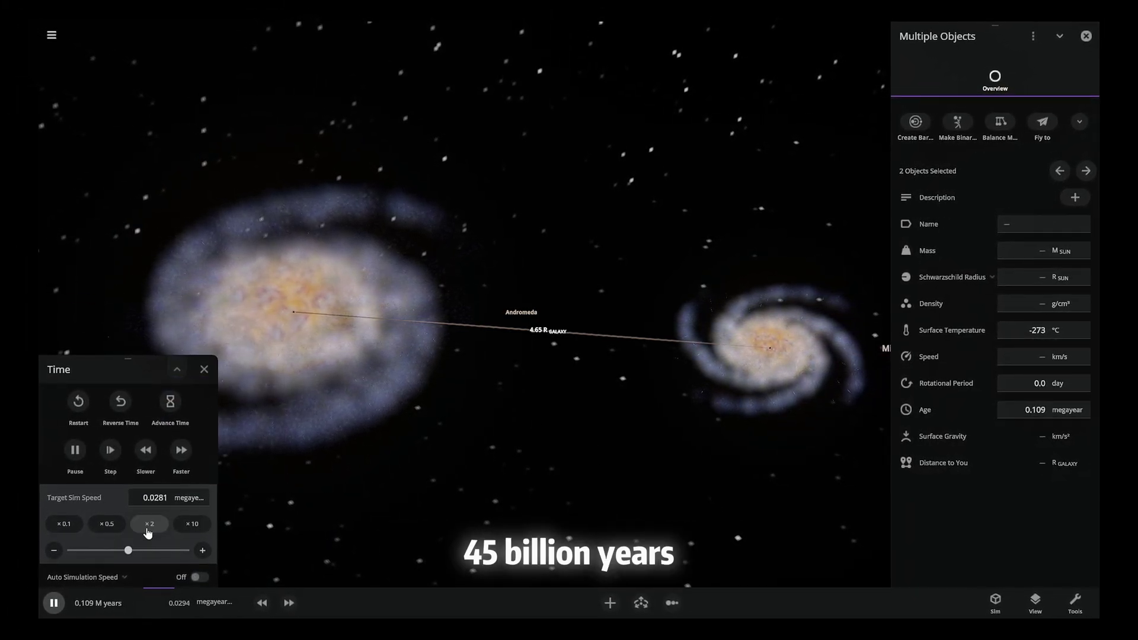
{"action": "left_click", "coordinate": [151, 524]}
{"action": "left_click", "coordinate": [151, 524]}
{"action": "left_click", "coordinate": [152, 524]}
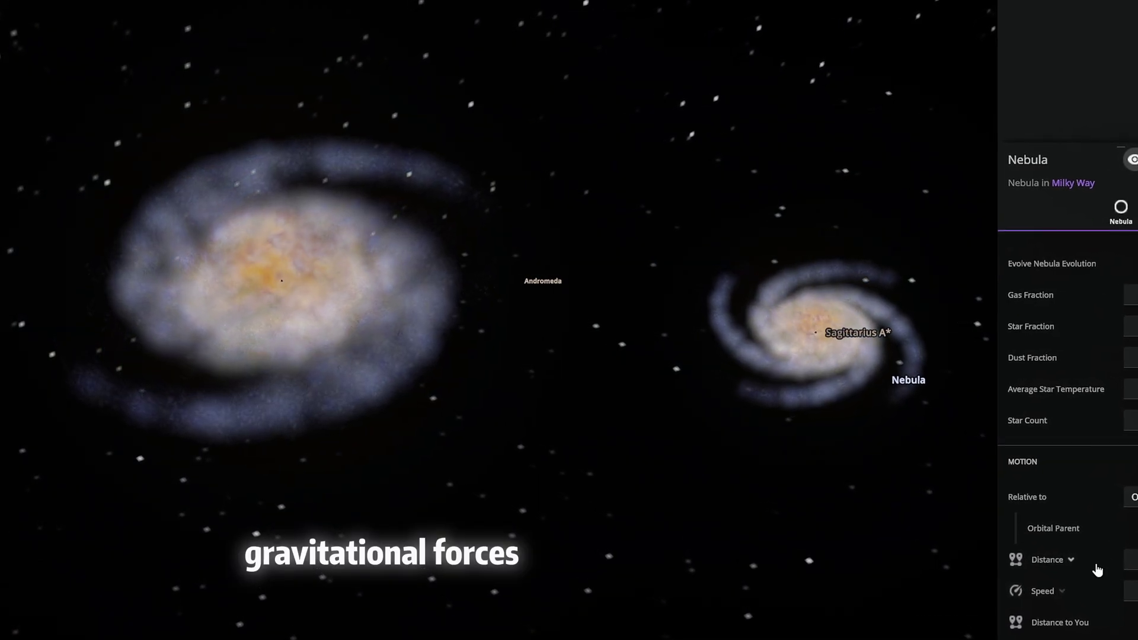
Step: Expand the nebula's Speed row to show Velocity Vector, and toggle orbit trails off with T
{"action": "left_click", "coordinate": [1071, 581]}
{"action": "scroll", "coordinate": [1066, 581], "scroll_direction": "down", "scroll_amount": 1}
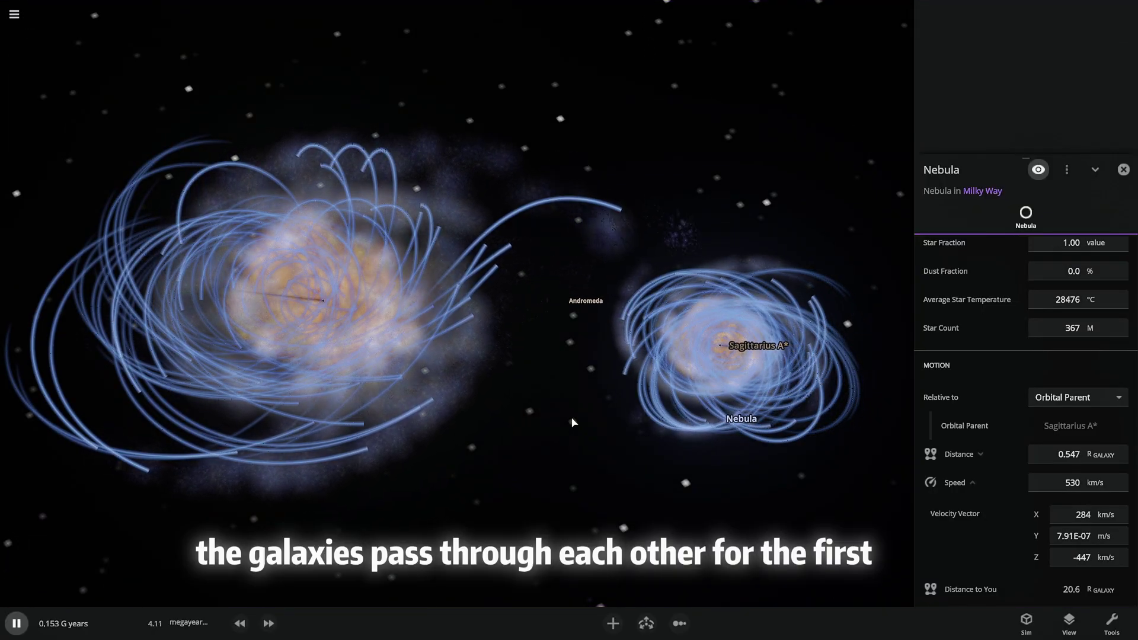
{"action": "key", "text": "t"}
{"action": "key", "text": "t"}
{"action": "key", "text": "t"}
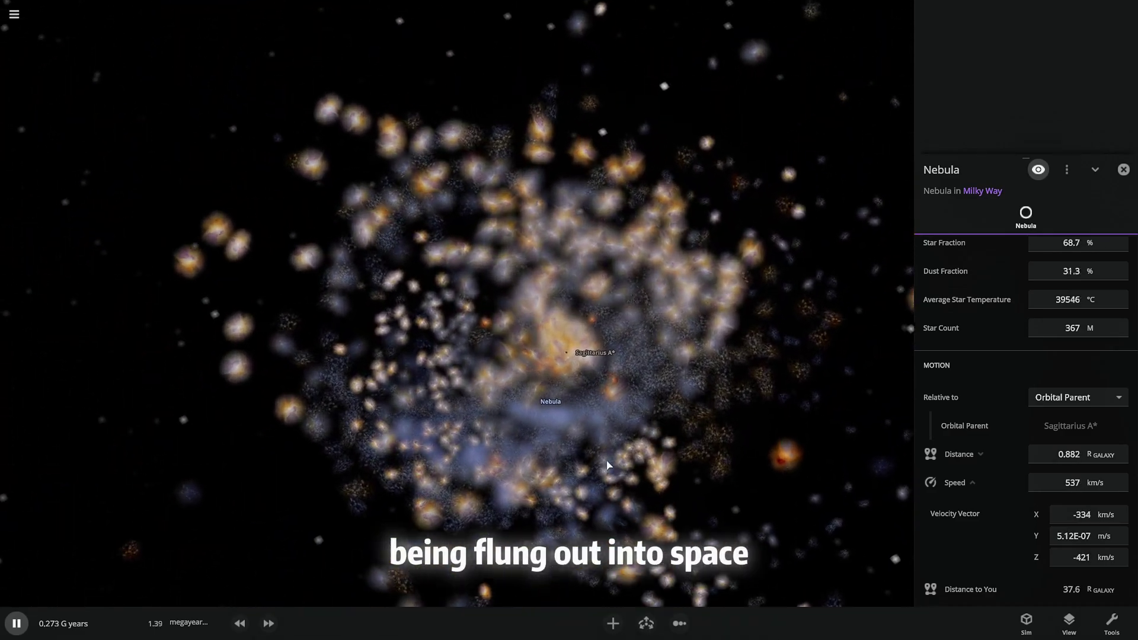
{"action": "scroll", "coordinate": [619, 470], "scroll_direction": "up", "scroll_amount": 5}
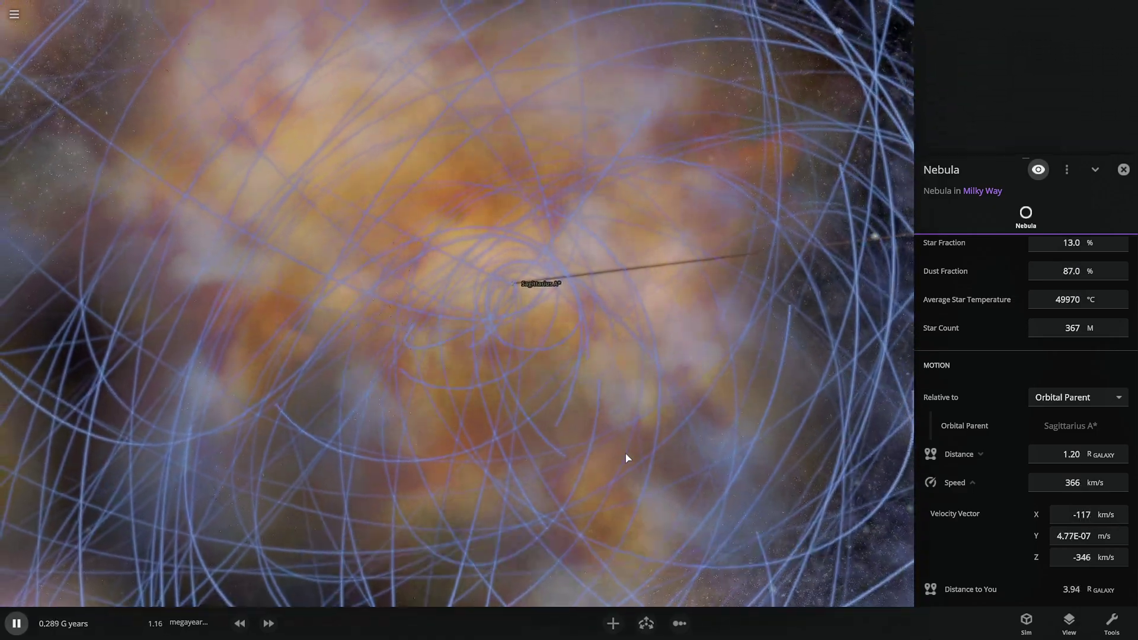
{"action": "scroll", "coordinate": [626, 458], "scroll_direction": "down", "scroll_amount": 5}
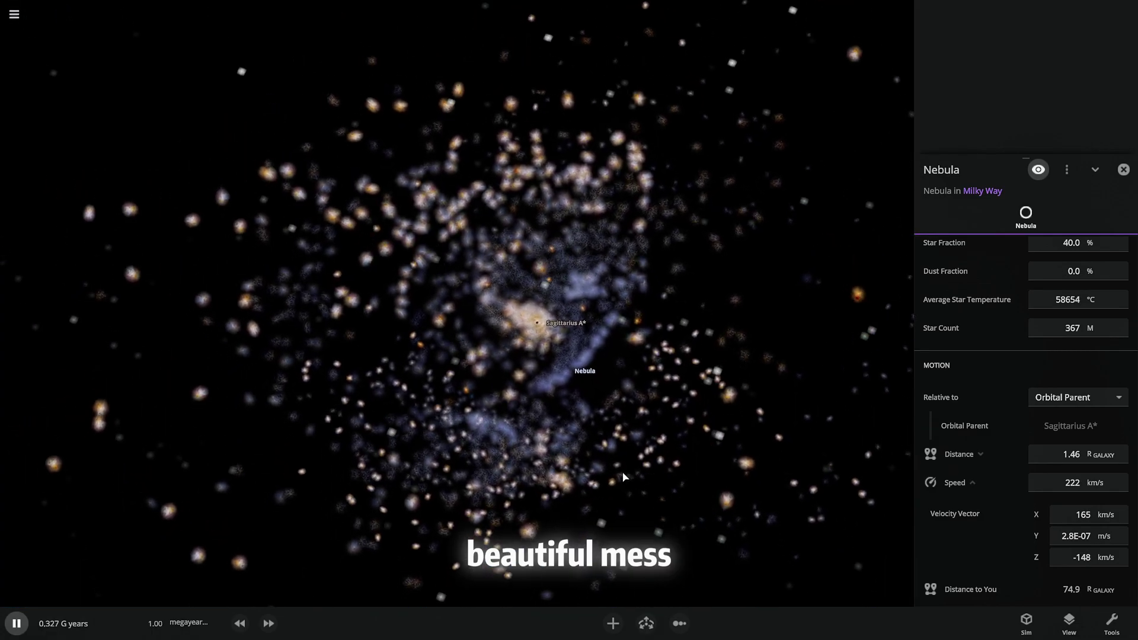
{"action": "scroll", "coordinate": [628, 403], "scroll_direction": "up", "scroll_amount": 5}
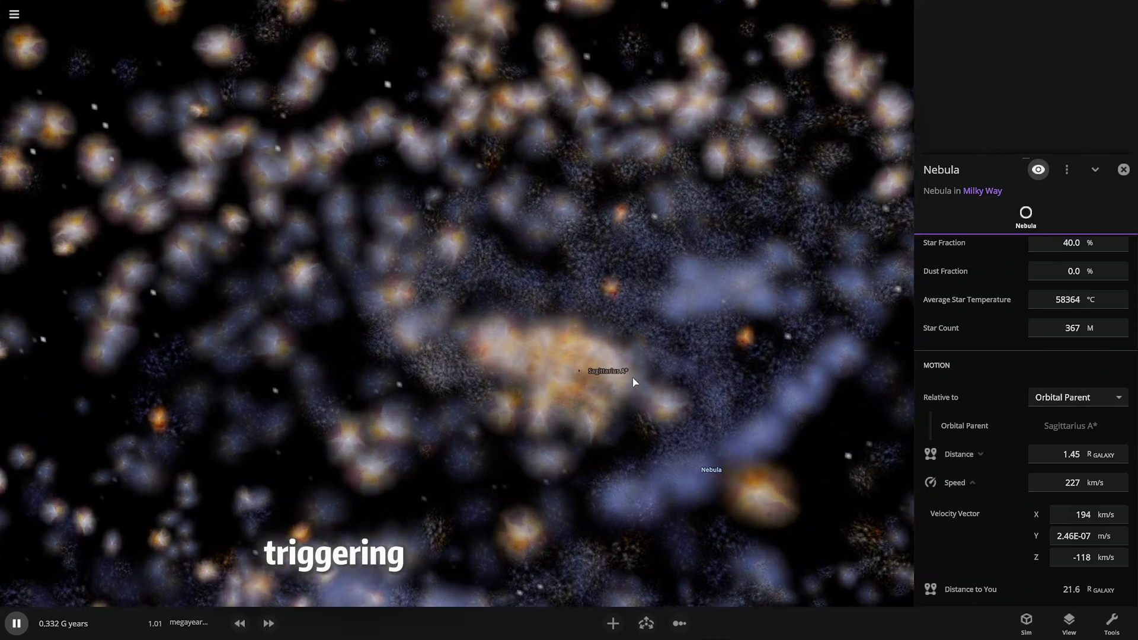
{"action": "scroll", "coordinate": [633, 382], "scroll_direction": "up", "scroll_amount": 5}
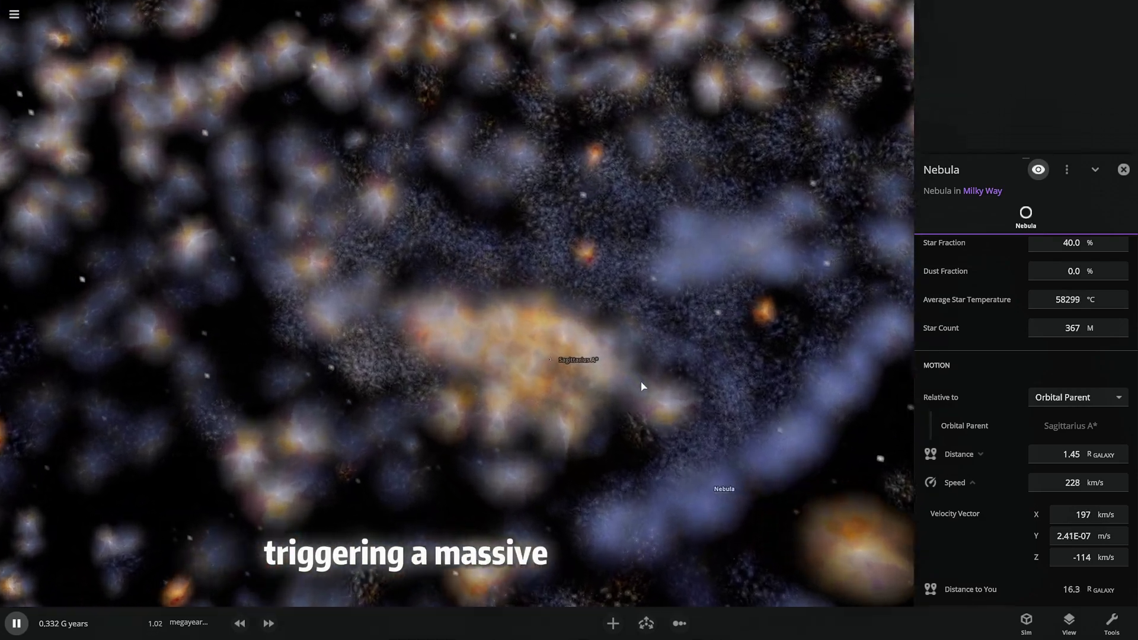
{"action": "scroll", "coordinate": [649, 387], "scroll_direction": "up", "scroll_amount": 5}
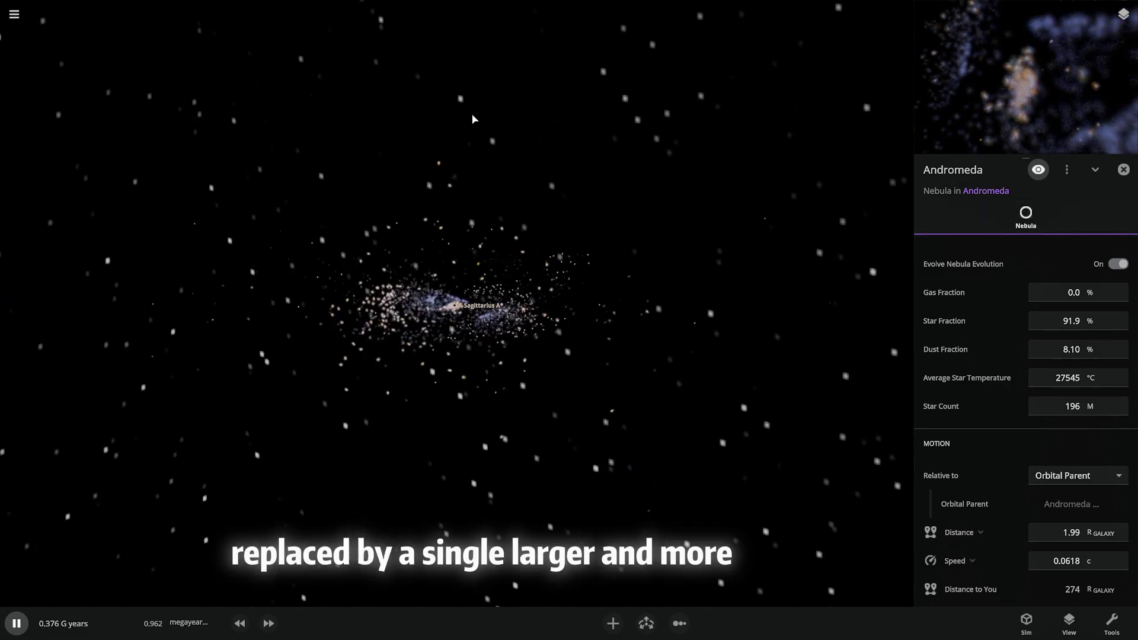
Step: Graph the Andromeda nebula's speed over time in Data Views, check its panel settings, then close it
{"action": "left_click", "coordinate": [955, 560]}
{"action": "scroll", "coordinate": [965, 474], "scroll_direction": "down", "scroll_amount": 1}
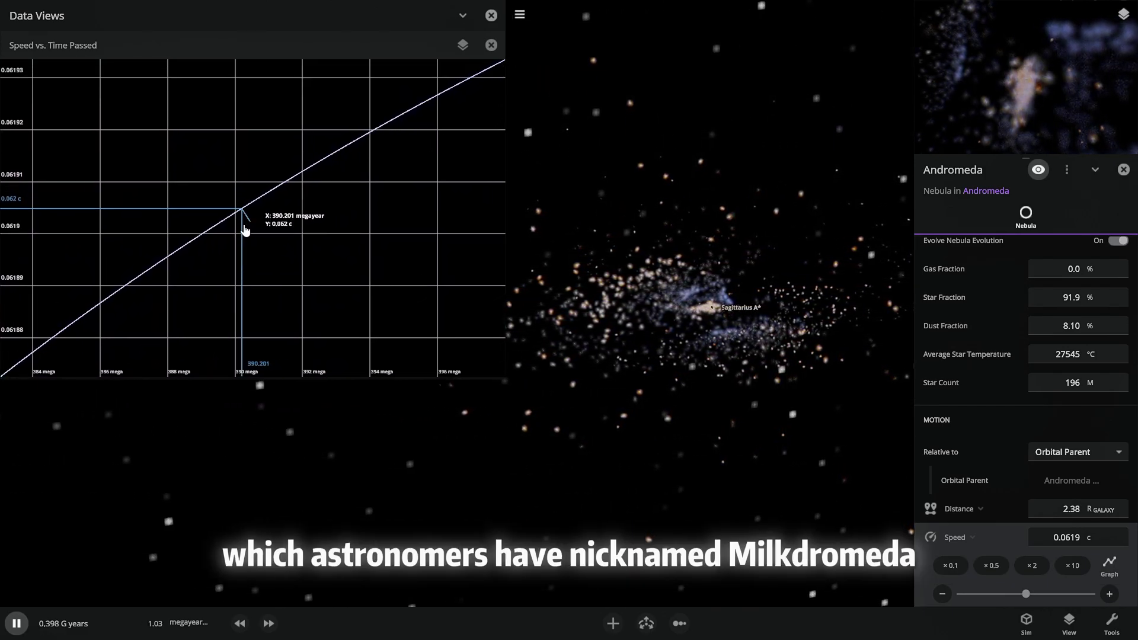
{"action": "left_click", "coordinate": [462, 46]}
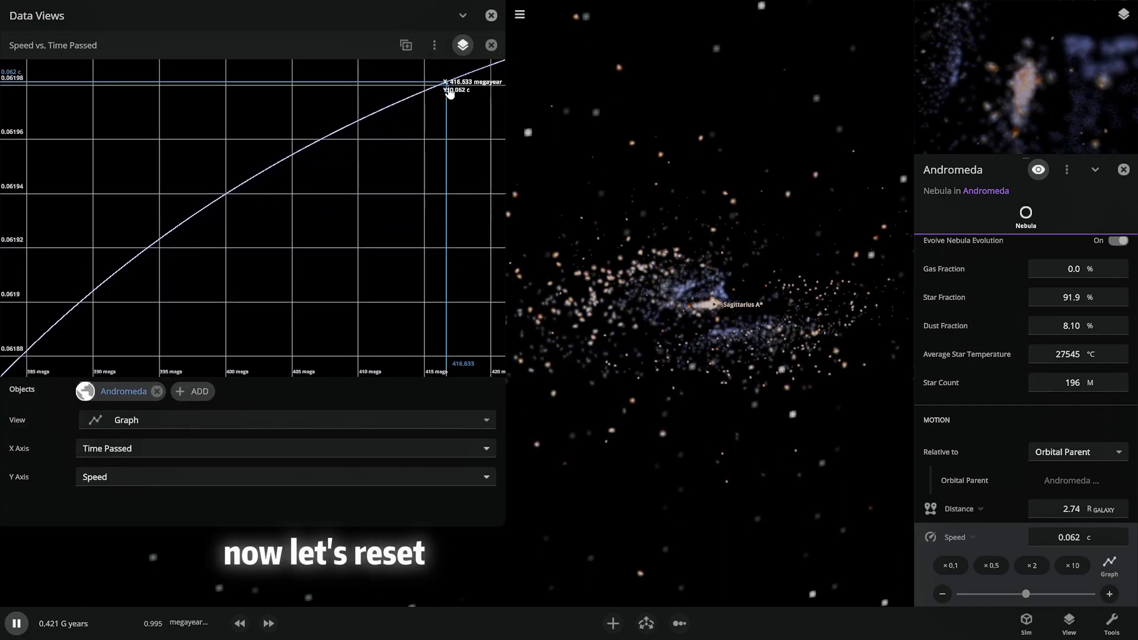
{"action": "left_click", "coordinate": [495, 22]}
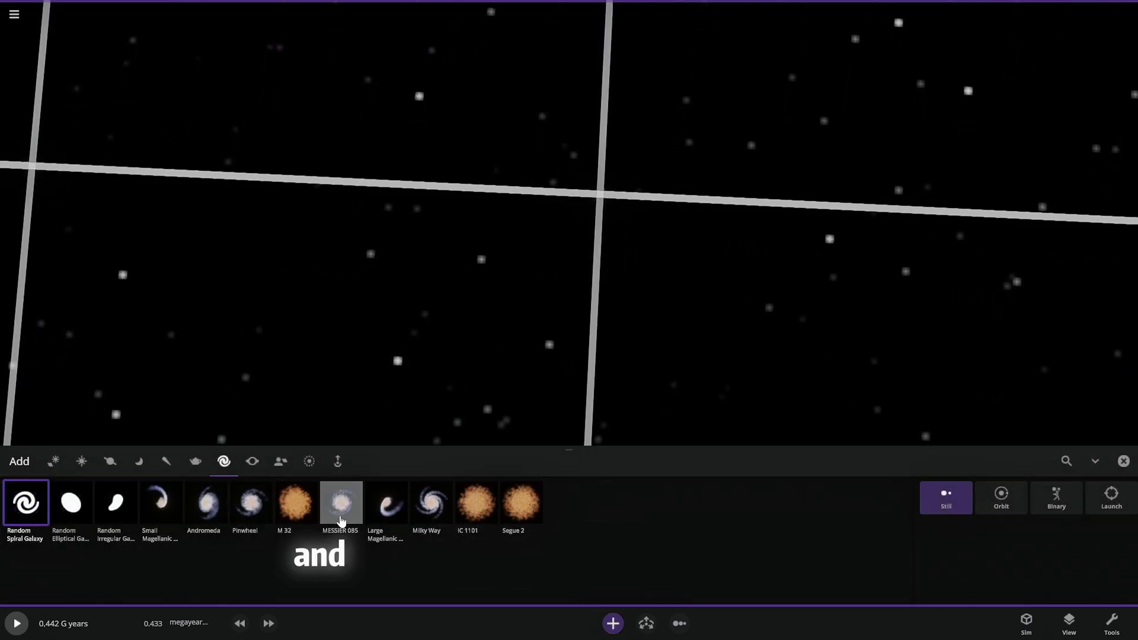
Step: Place a MESSIER 085 galaxy and a larger Pinwheel galaxy beside each other in empty space
{"action": "left_click", "coordinate": [340, 502]}
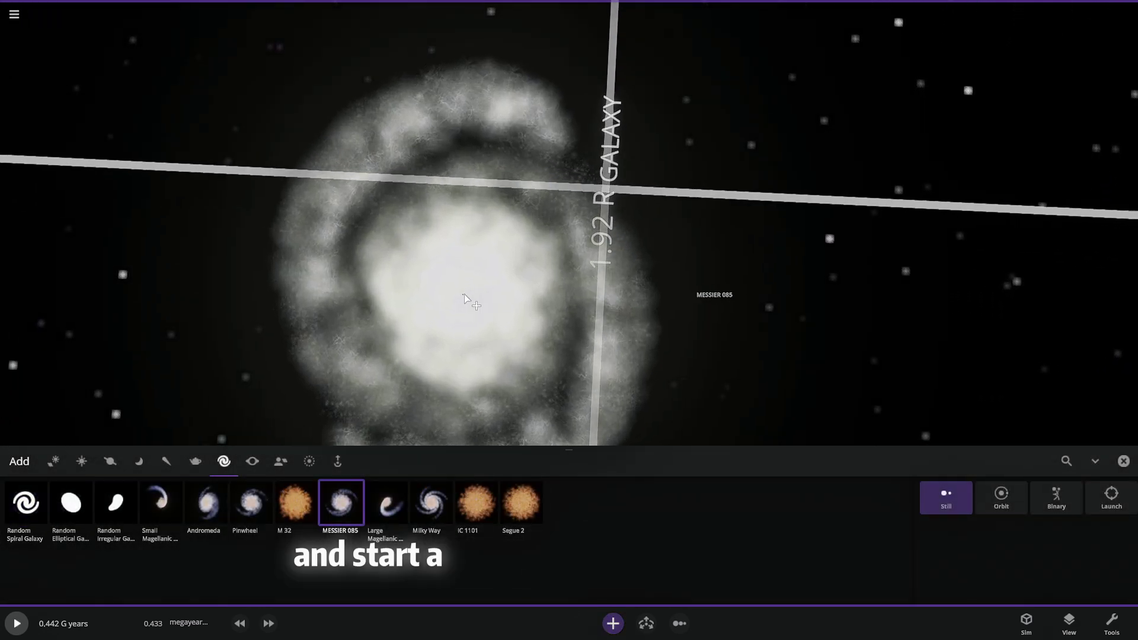
{"action": "scroll", "coordinate": [464, 294], "scroll_direction": "down", "scroll_amount": 5}
{"action": "left_click", "coordinate": [442, 308]}
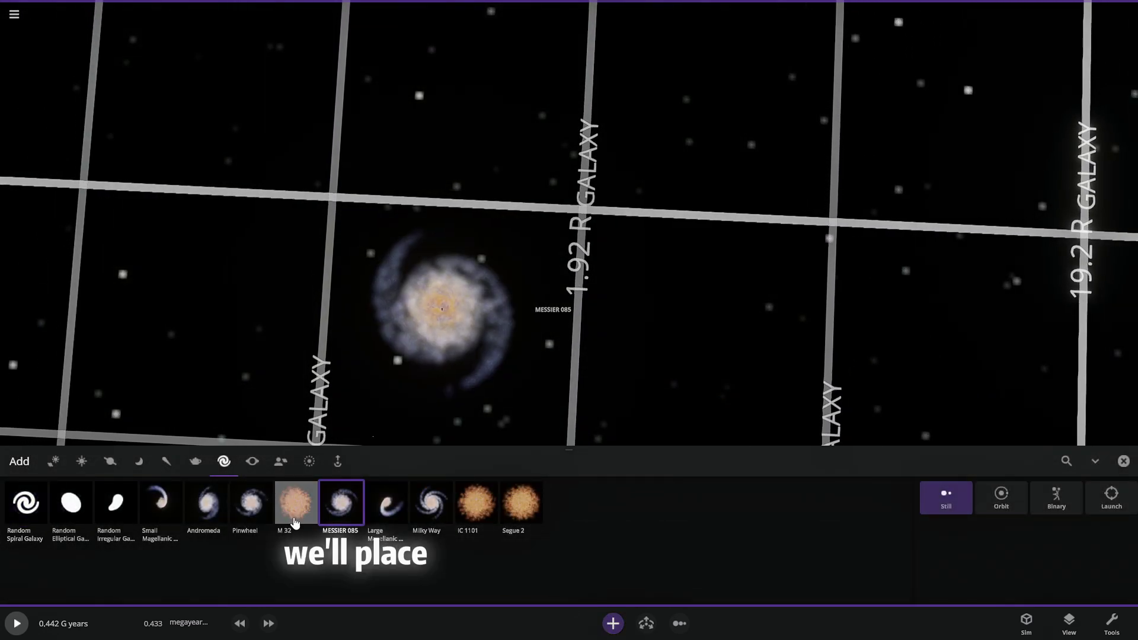
{"action": "left_click", "coordinate": [251, 502]}
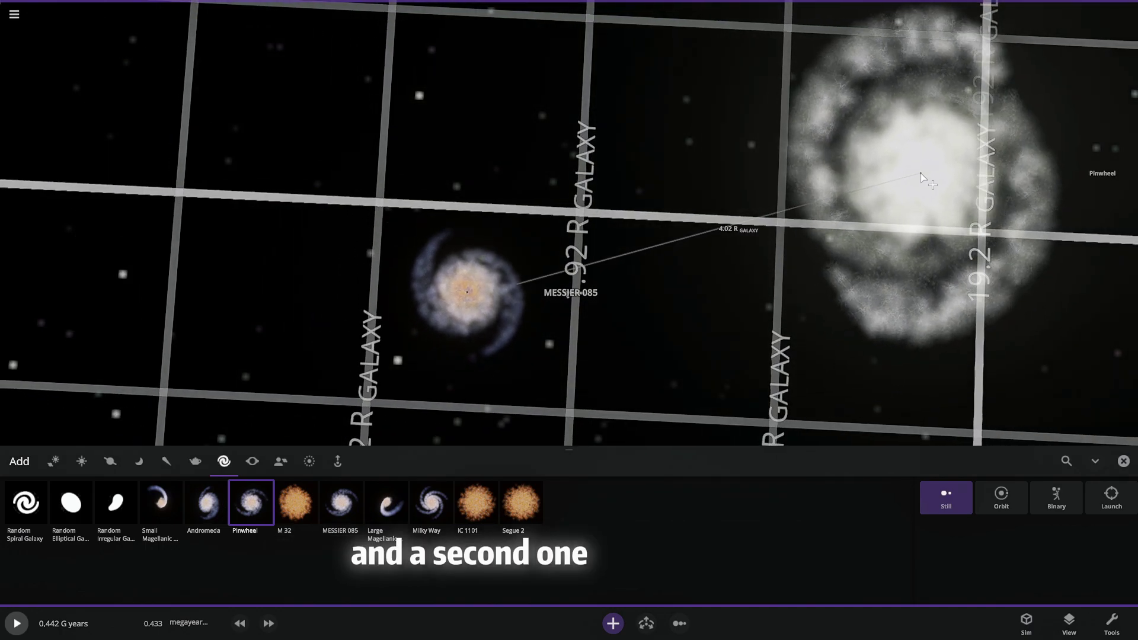
{"action": "left_click", "coordinate": [921, 176]}
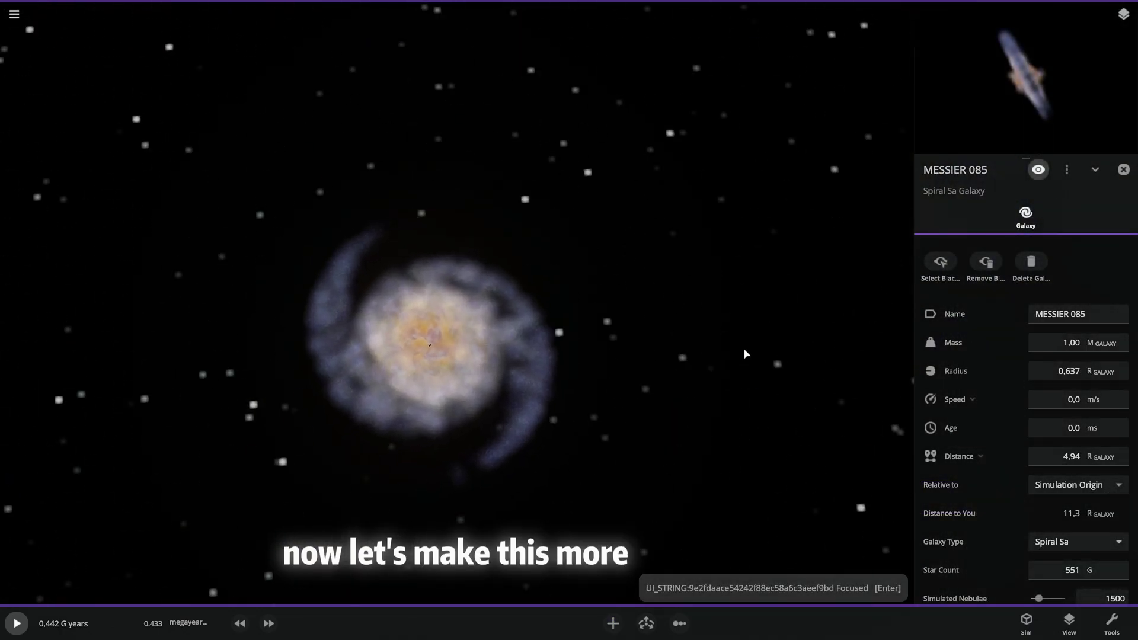
Step: Give MESSIER 085 a custom rich golden-orange colour
{"action": "scroll", "coordinate": [1066, 403], "scroll_direction": "down", "scroll_amount": 5}
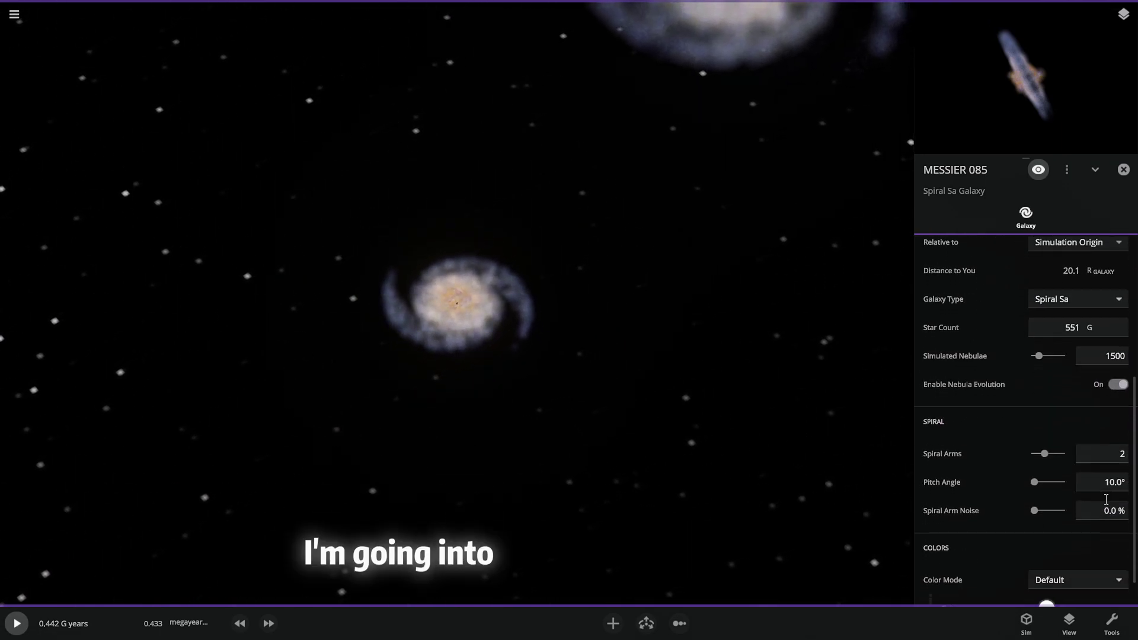
{"action": "scroll", "coordinate": [1104, 497], "scroll_direction": "down", "scroll_amount": 1}
{"action": "left_click", "coordinate": [1046, 569]}
{"action": "left_click", "coordinate": [886, 490]}
{"action": "left_click_drag", "start_coordinate": [990, 495], "coordinate": [994, 516]}
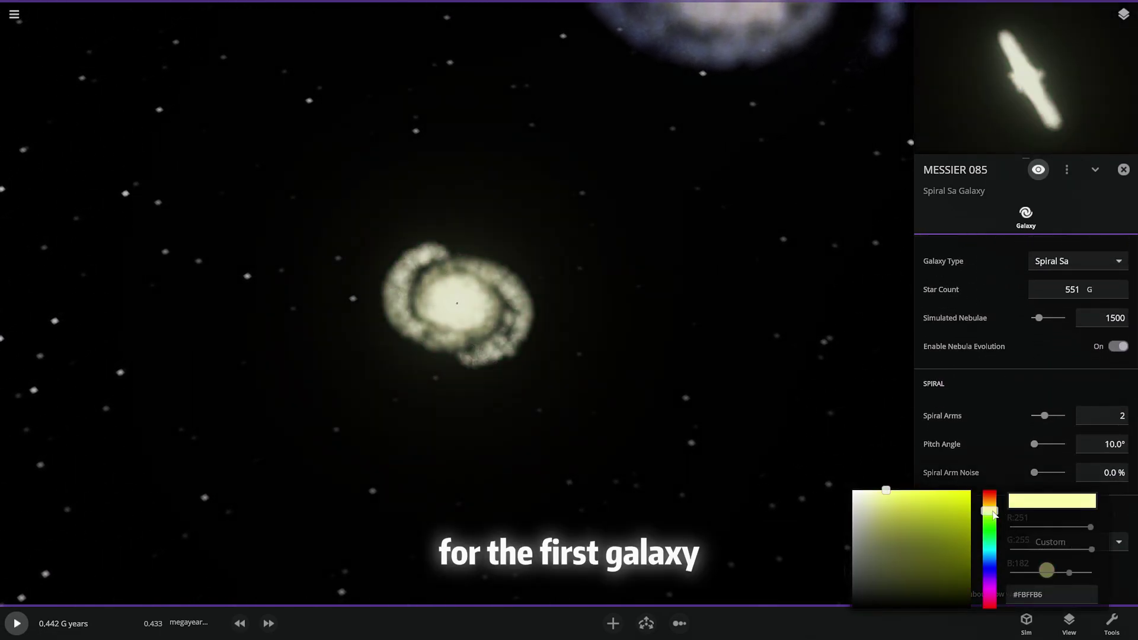
{"action": "left_click", "coordinate": [990, 500]}
{"action": "left_click", "coordinate": [893, 543]}
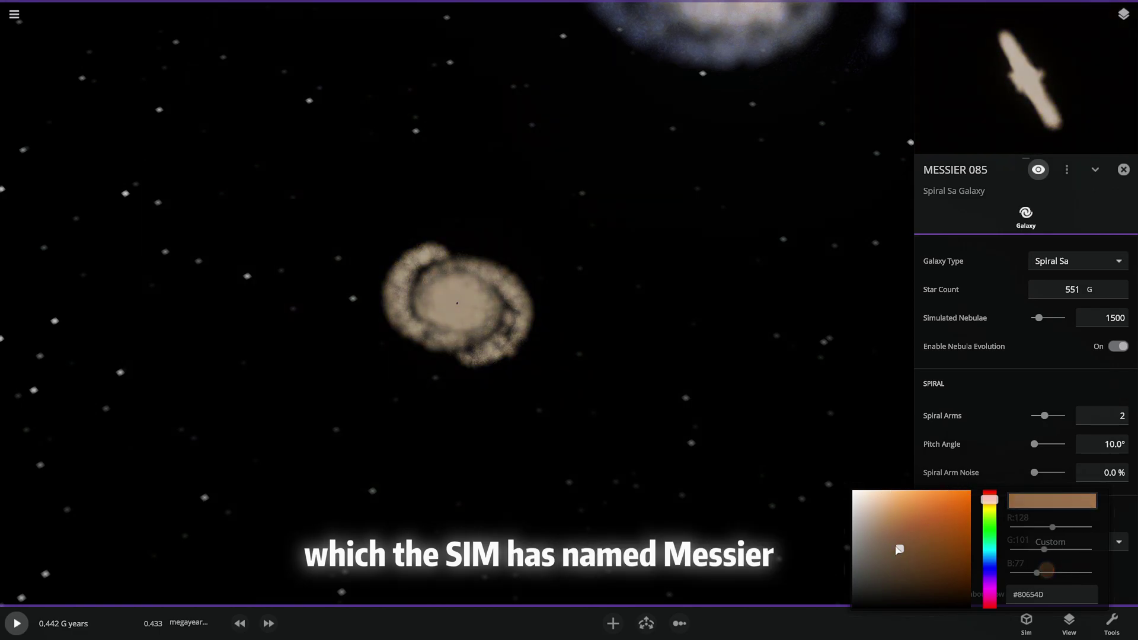
{"action": "mouse_move", "coordinate": [893, 544]}
{"action": "left_mouse_down"}
{"action": "mouse_move", "coordinate": [913, 498]}
{"action": "mouse_move", "coordinate": [957, 490]}
{"action": "left_mouse_up"}
{"action": "left_click", "coordinate": [945, 406]}
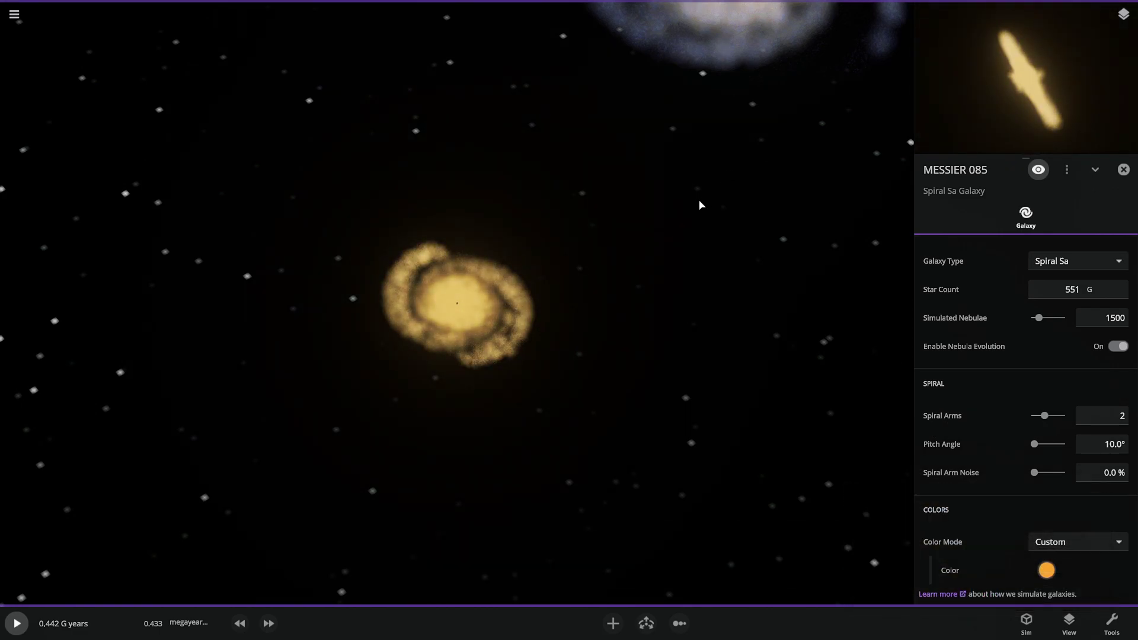
Step: Select the Pinwheel galaxy and tint it a custom purple (#4E288A)
{"action": "scroll", "coordinate": [559, 180], "scroll_direction": "down", "scroll_amount": 3}
{"action": "left_click", "coordinate": [775, 254]}
{"action": "left_click", "coordinate": [1046, 570]}
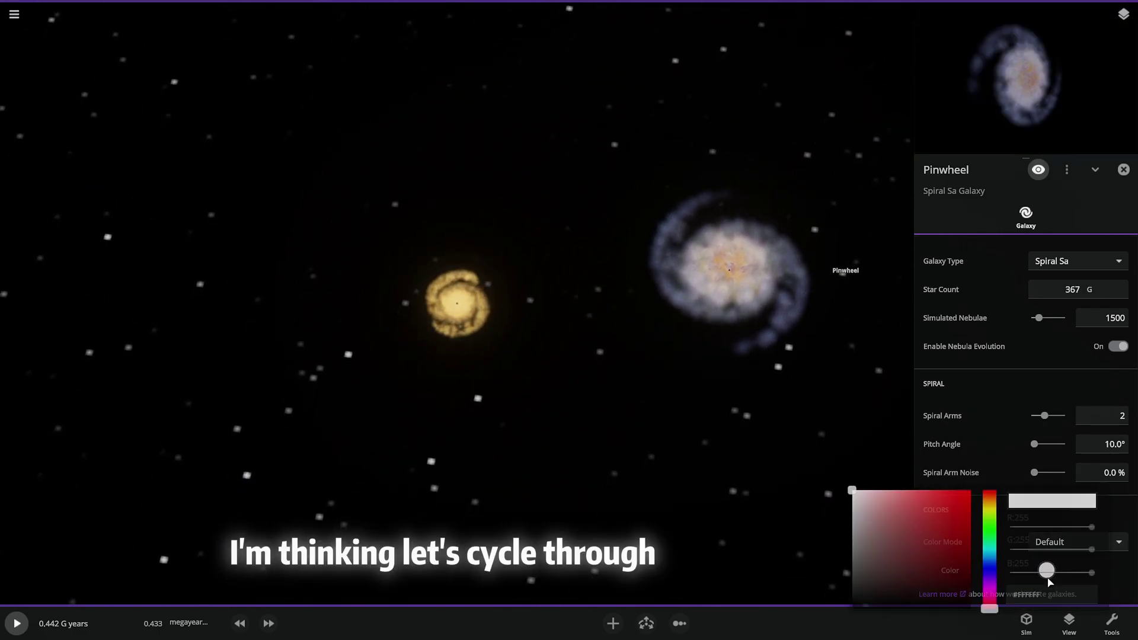
{"action": "left_click", "coordinate": [989, 576]}
{"action": "left_click", "coordinate": [916, 490]}
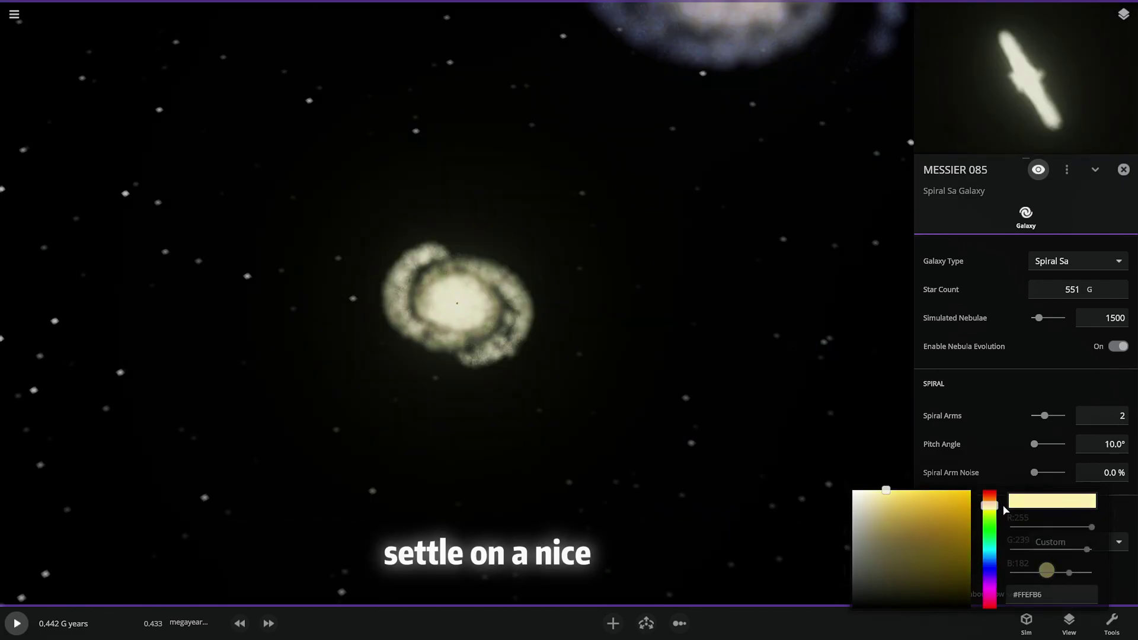
{"action": "left_click", "coordinate": [989, 499]}
{"action": "left_click", "coordinate": [929, 499]}
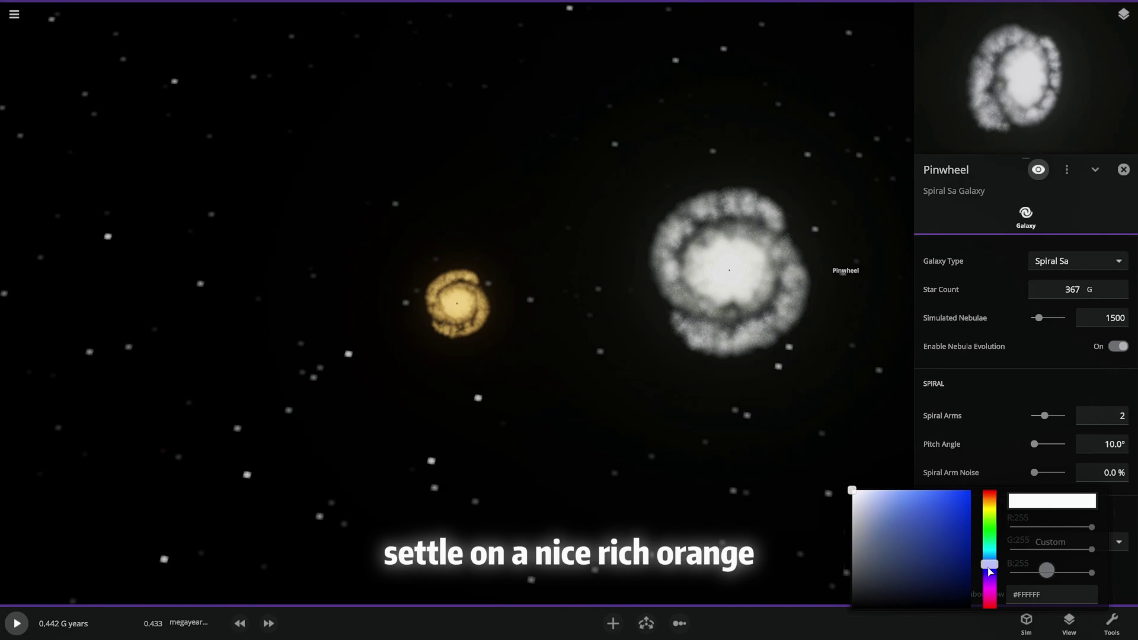
Step: Recolour the Pinwheel galaxy from purple to a bright green
{"action": "left_click", "coordinate": [989, 575]}
{"action": "left_click", "coordinate": [916, 489]}
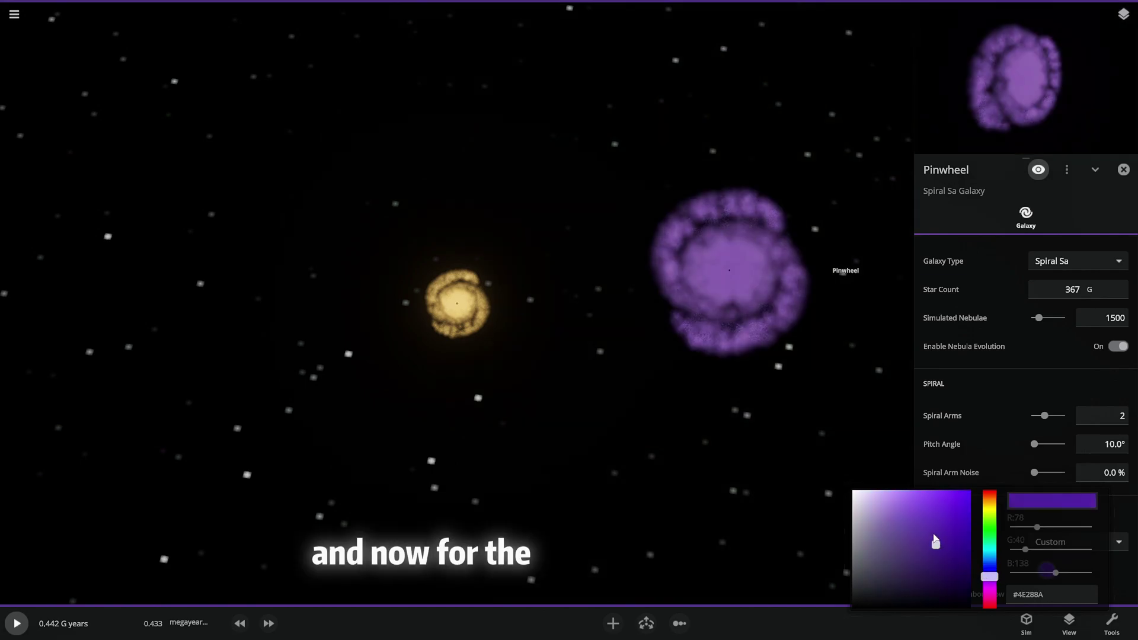
{"action": "left_click", "coordinate": [993, 584]}
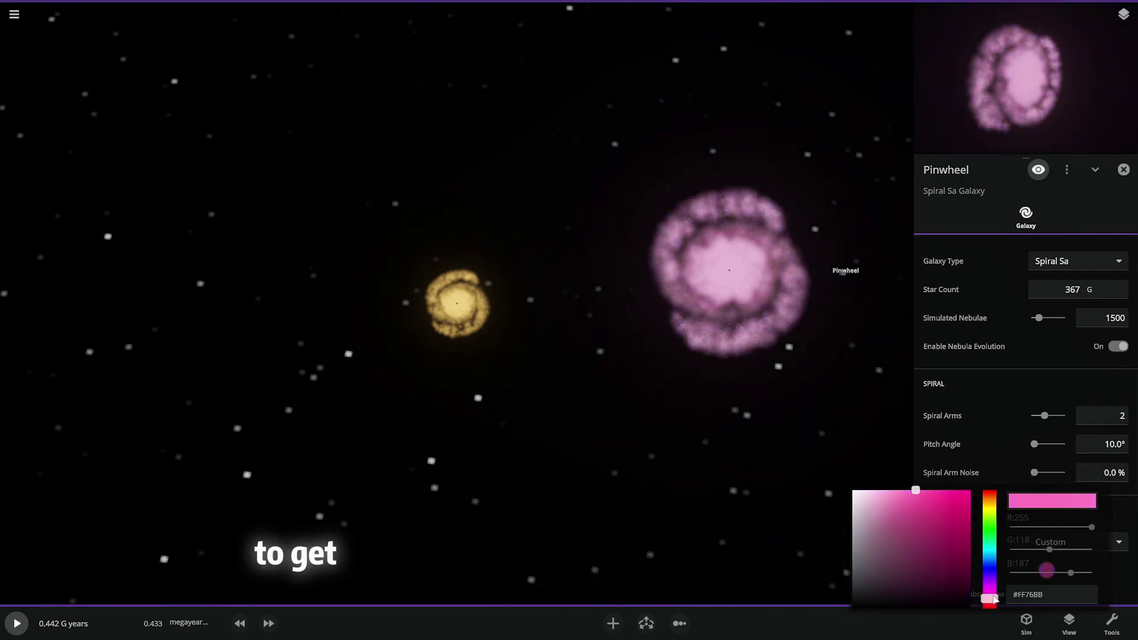
{"action": "left_click_drag", "start_coordinate": [994, 596], "coordinate": [993, 554]}
{"action": "left_click_drag", "start_coordinate": [937, 494], "coordinate": [1016, 510]}
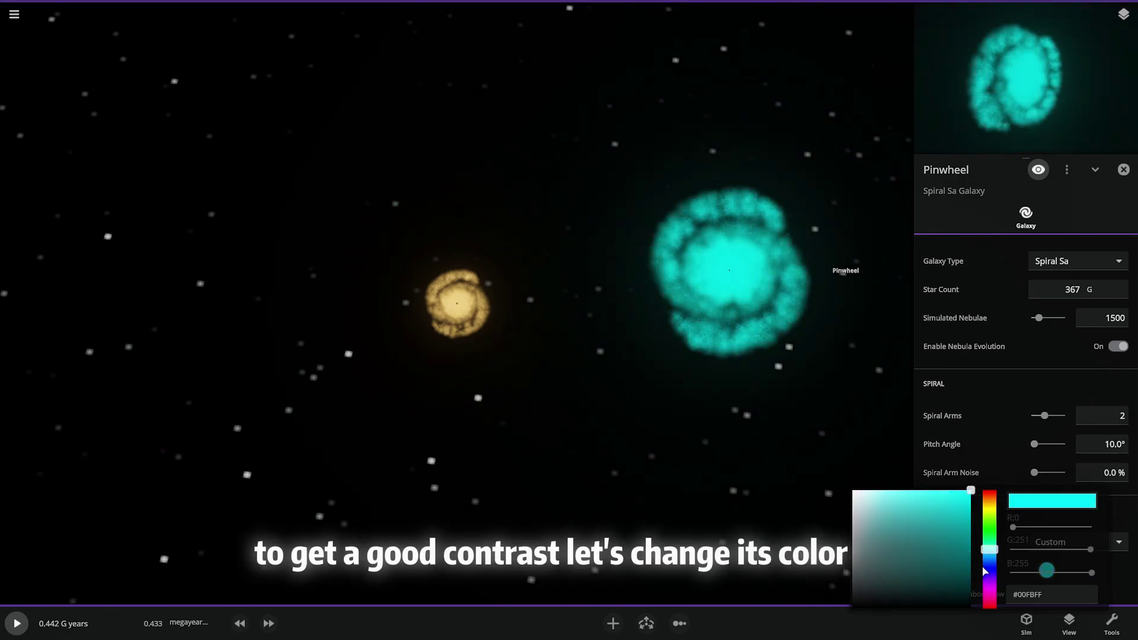
{"action": "left_click_drag", "start_coordinate": [989, 581], "coordinate": [994, 546]}
{"action": "double_click", "coordinate": [711, 284]}
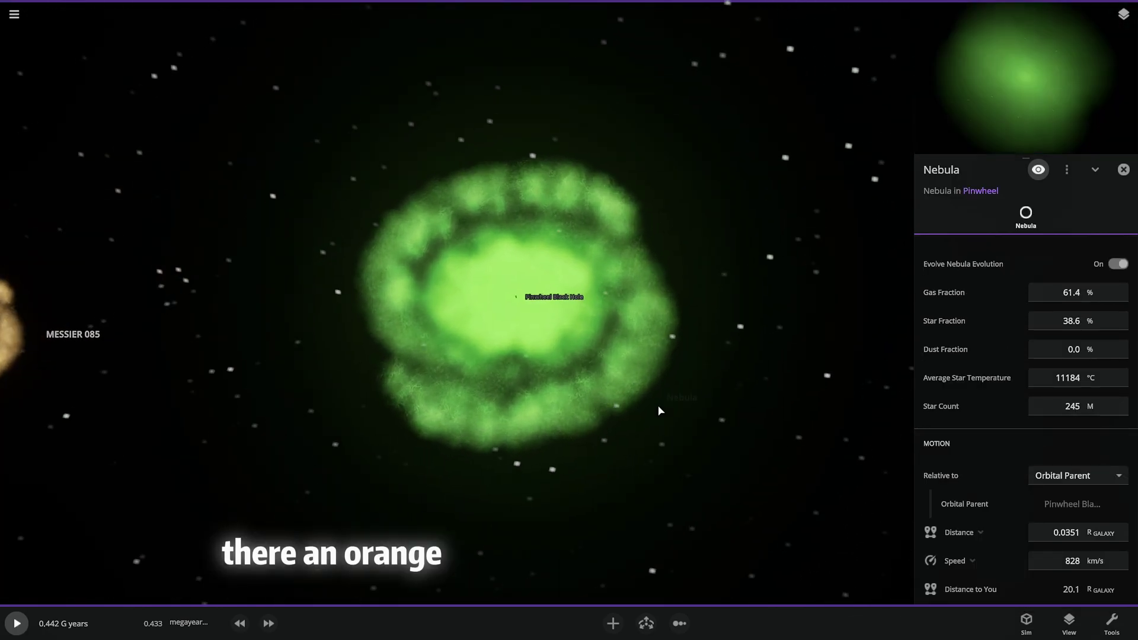
Step: Set Pinwheel to 1500 simulated nebulae and its speed to 0
{"action": "left_click", "coordinate": [980, 190]}
{"action": "scroll", "coordinate": [1019, 415], "scroll_direction": "up", "scroll_amount": 3}
{"action": "mouse_move", "coordinate": [1038, 519]}
{"action": "left_mouse_down"}
{"action": "mouse_move", "coordinate": [1074, 536]}
{"action": "mouse_move", "coordinate": [1043, 519]}
{"action": "left_mouse_up"}
{"action": "scroll", "coordinate": [1042, 415], "scroll_direction": "down", "scroll_amount": 4}
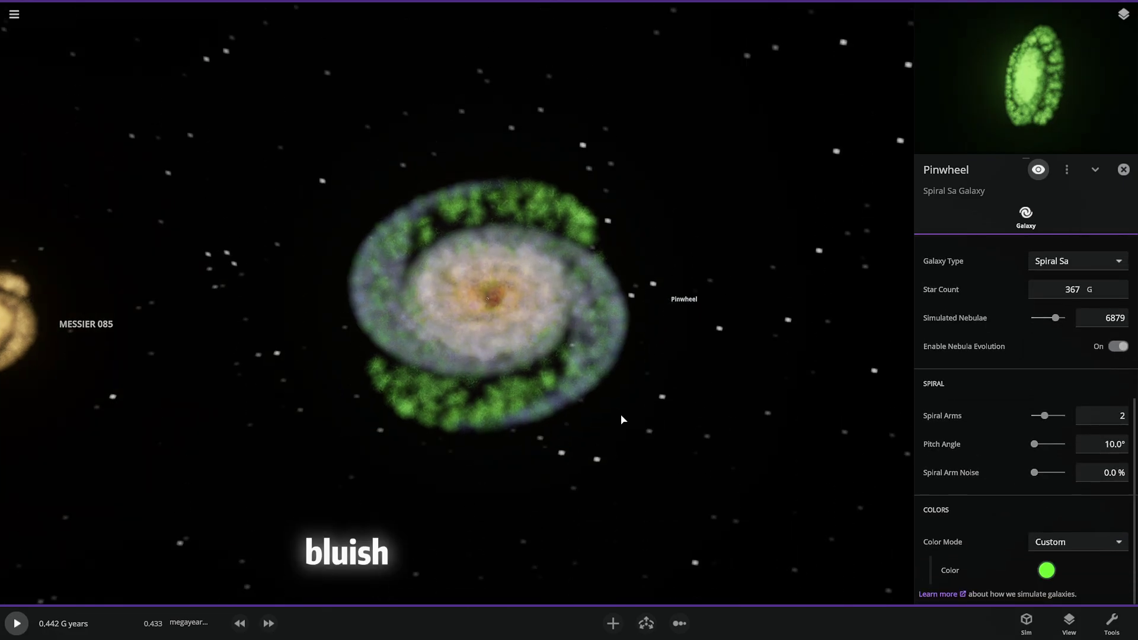
{"action": "scroll", "coordinate": [1002, 330], "scroll_direction": "up", "scroll_amount": 5}
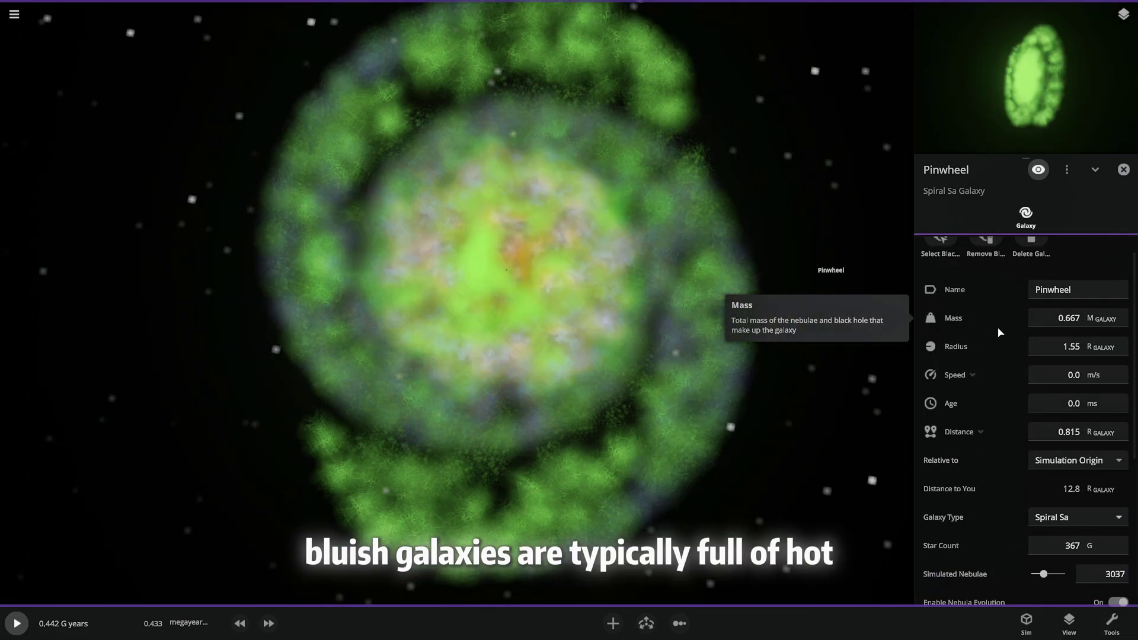
{"action": "scroll", "coordinate": [999, 333], "scroll_direction": "down", "scroll_amount": 5}
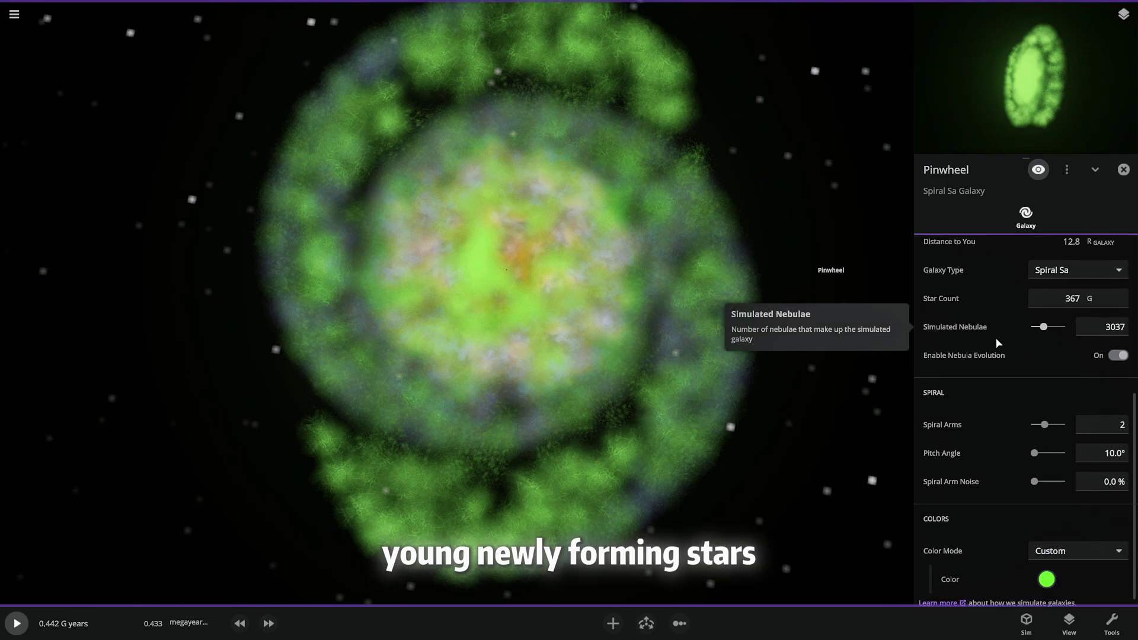
{"action": "scroll", "coordinate": [686, 389], "scroll_direction": "down", "scroll_amount": 5}
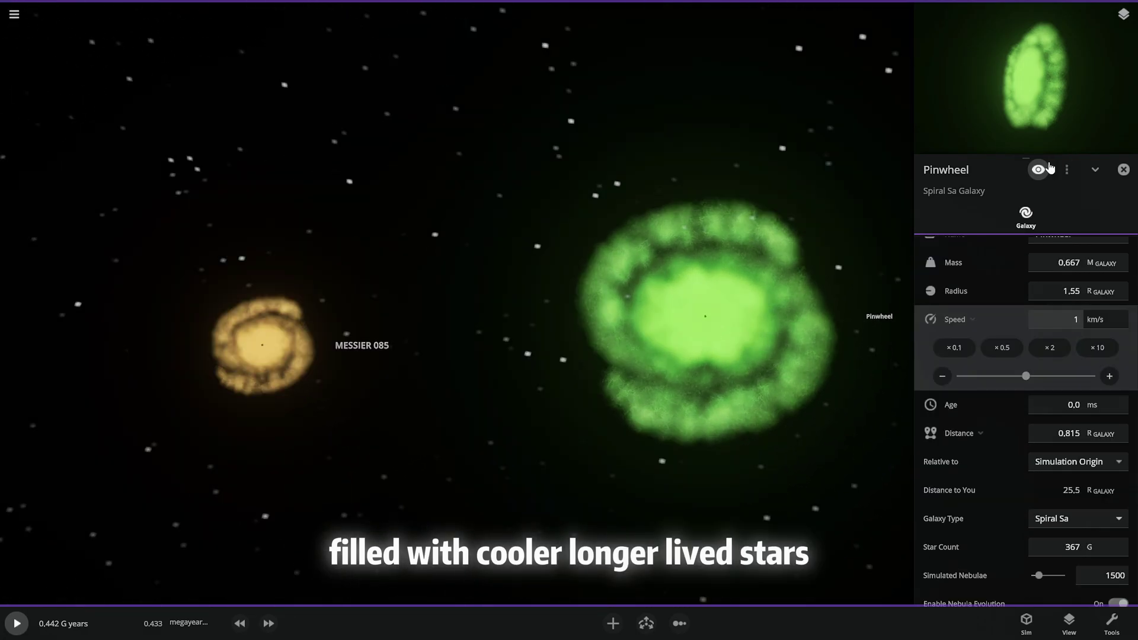
{"action": "key", "text": "Return"}
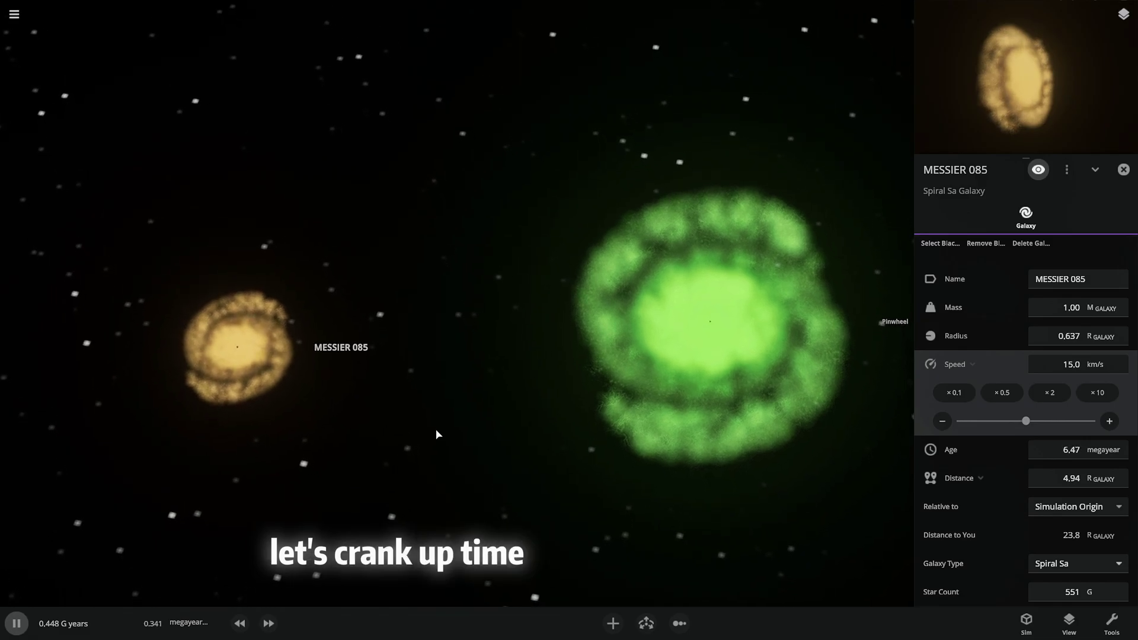
Step: Raise the simulation speed with fast-forward, then ease it back one notch while the galaxies merge
{"action": "left_click", "coordinate": [270, 625]}
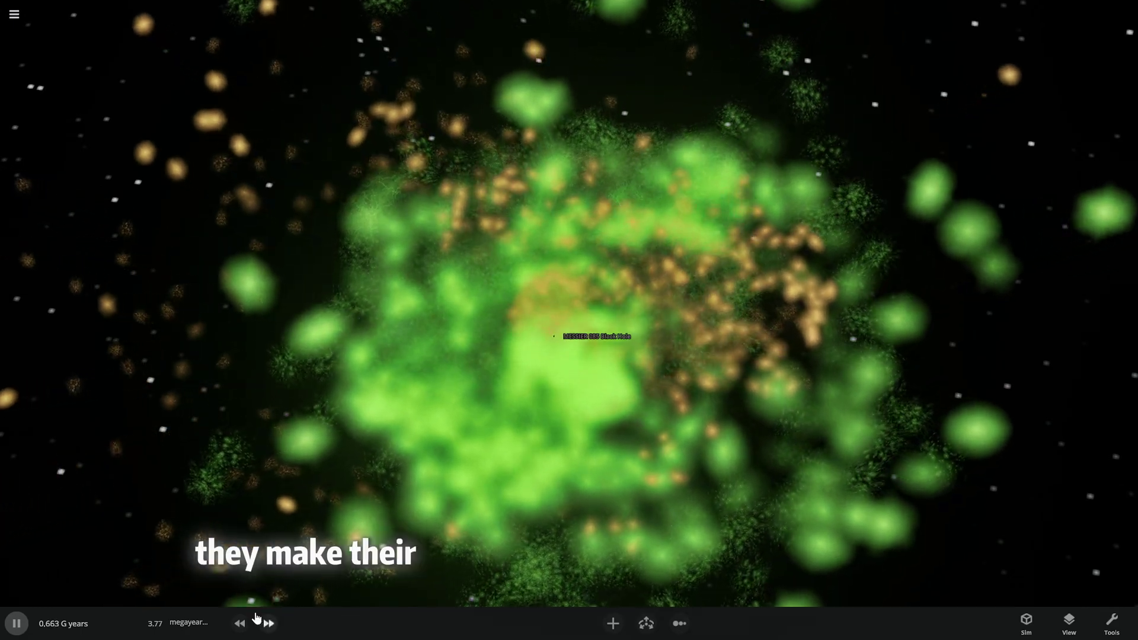
{"action": "left_click", "coordinate": [240, 622]}
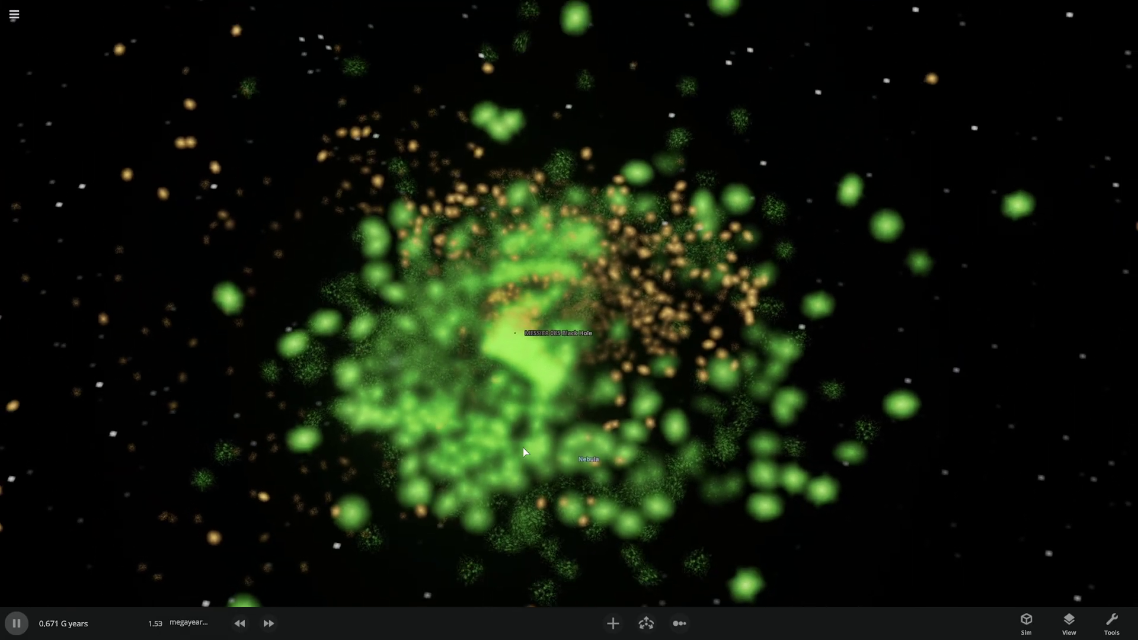
Step: Turn trails on and orbit lines off, then zoom and tilt into the merged galaxy's core
{"action": "key", "text": "t"}
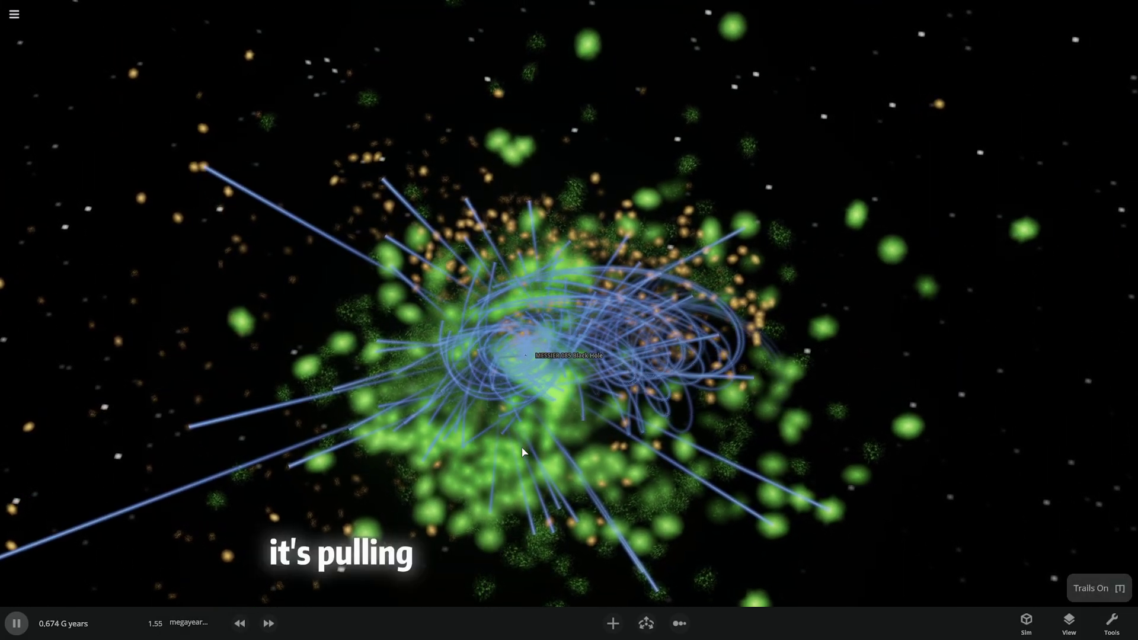
{"action": "key", "text": "o"}
{"action": "key", "text": "o"}
{"action": "scroll", "coordinate": [510, 458], "scroll_direction": "up", "scroll_amount": 5}
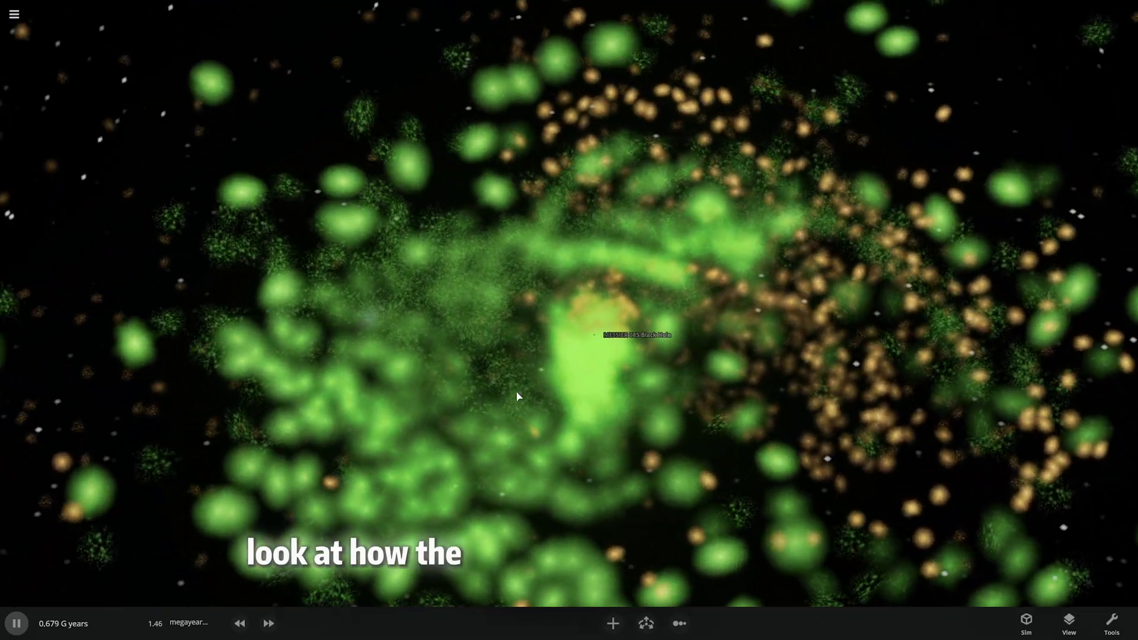
{"action": "scroll", "coordinate": [517, 396], "scroll_direction": "up", "scroll_amount": 5}
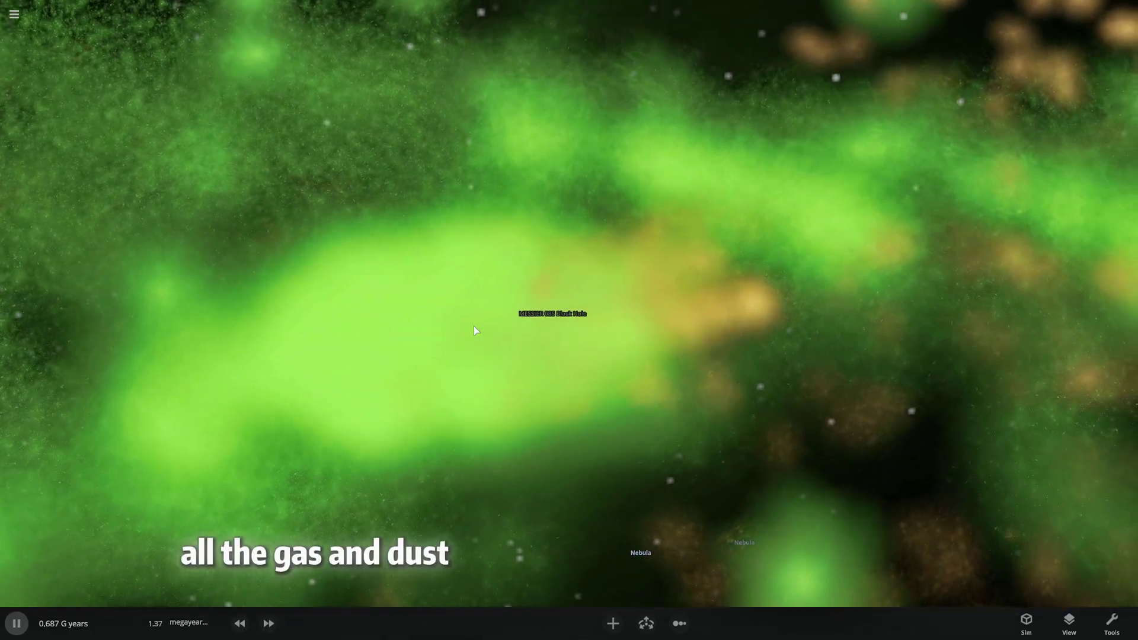
{"action": "scroll", "coordinate": [474, 331], "scroll_direction": "up", "scroll_amount": 3}
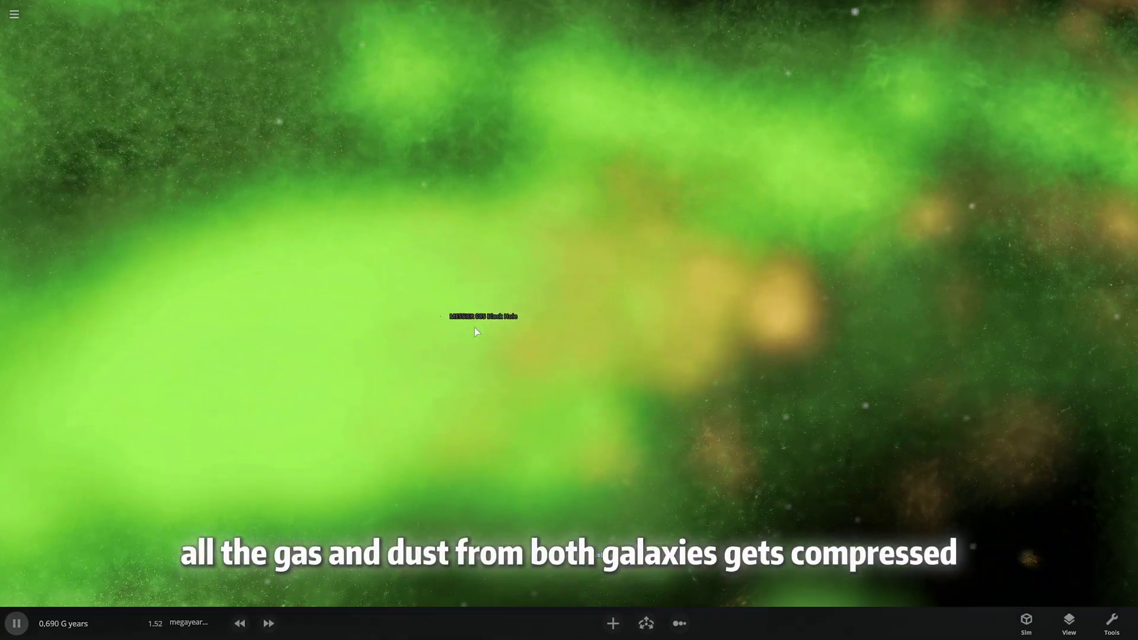
{"action": "scroll", "coordinate": [474, 328], "scroll_direction": "up", "scroll_amount": 3}
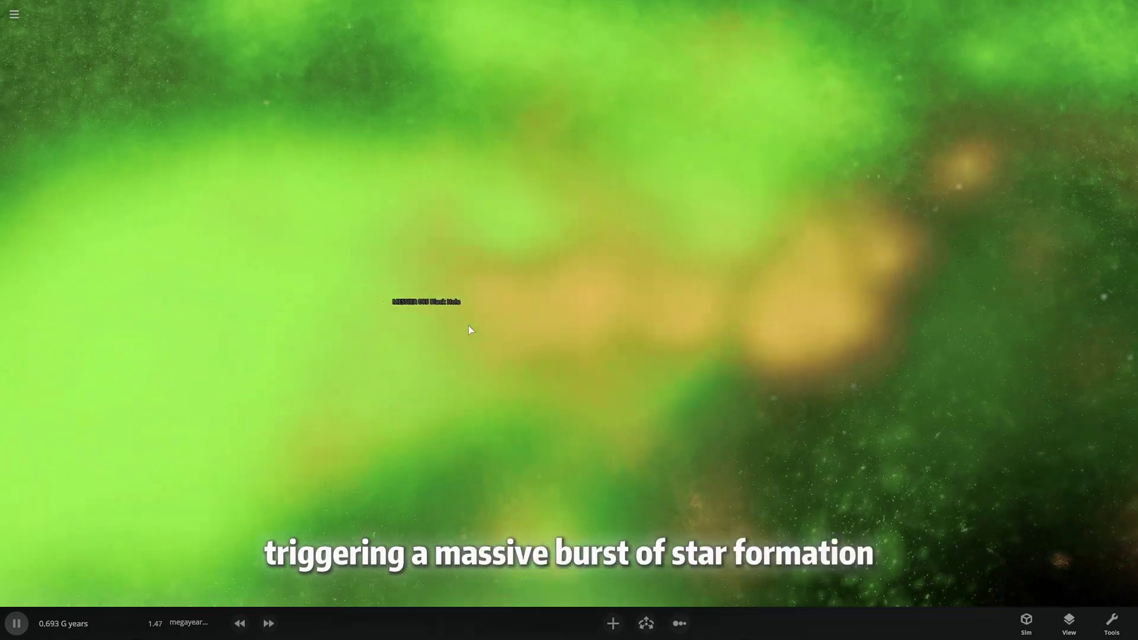
{"action": "scroll", "coordinate": [468, 329], "scroll_direction": "down", "scroll_amount": 10}
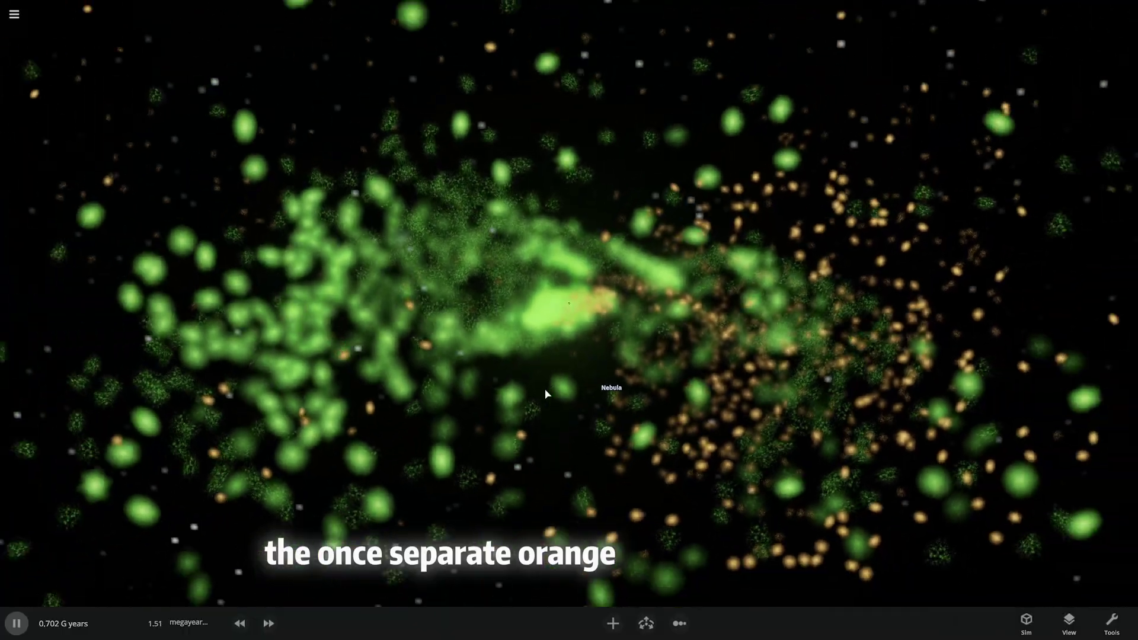
{"action": "scroll", "coordinate": [545, 394], "scroll_direction": "down", "scroll_amount": 5}
{"action": "mouse_move", "coordinate": [546, 394]}
{"action": "left_mouse_down"}
{"action": "mouse_move", "coordinate": [762, 475]}
{"action": "mouse_move", "coordinate": [889, 457]}
{"action": "mouse_move", "coordinate": [705, 382]}
{"action": "left_mouse_up"}
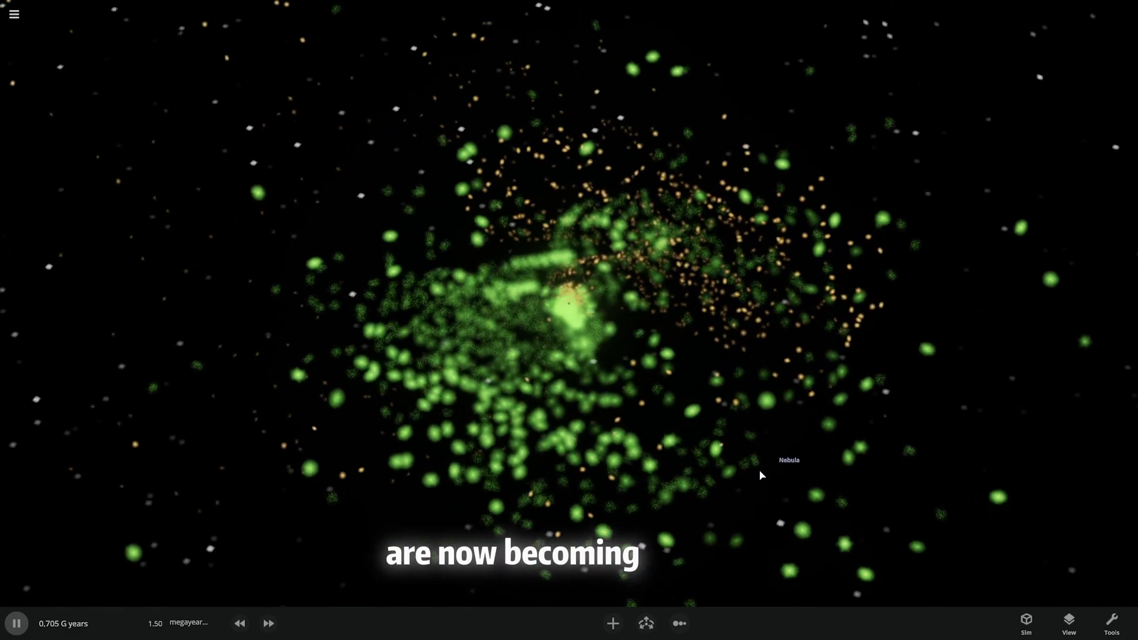
{"action": "scroll", "coordinate": [705, 382], "scroll_direction": "up", "scroll_amount": 5}
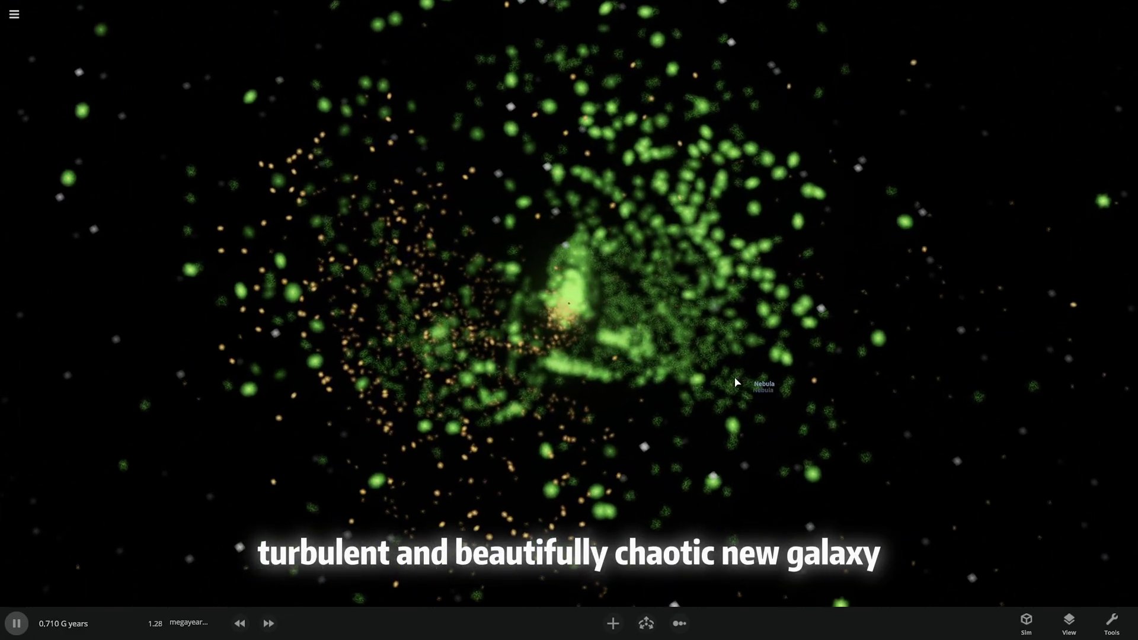
{"action": "scroll", "coordinate": [734, 382], "scroll_direction": "down", "scroll_amount": 3}
{"action": "scroll", "coordinate": [595, 455], "scroll_direction": "down", "scroll_amount": 3}
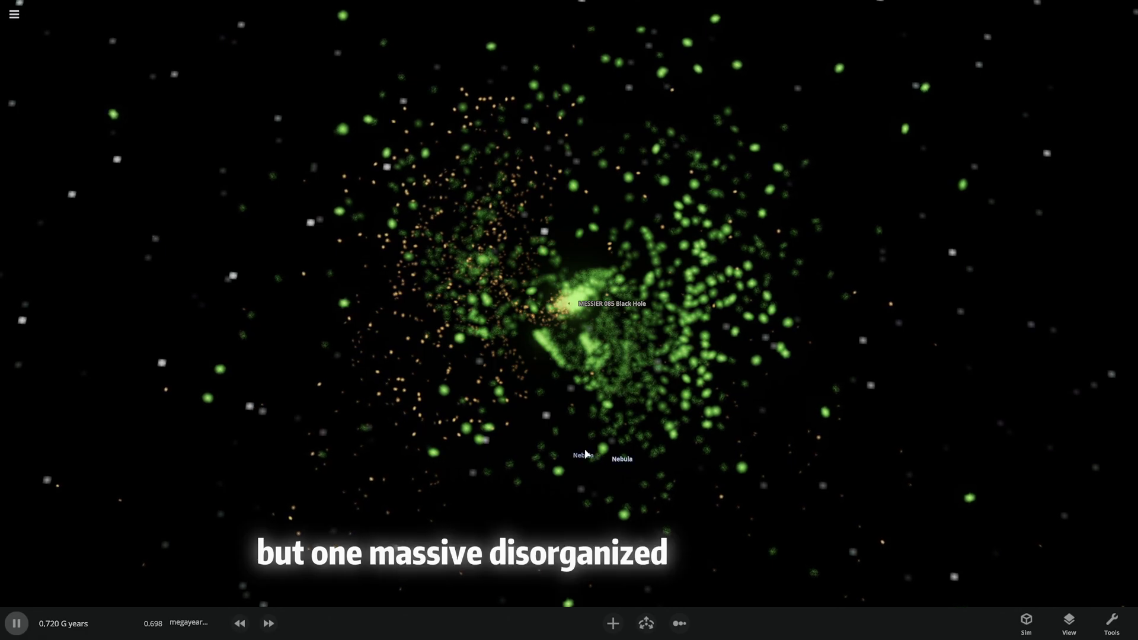
{"action": "scroll", "coordinate": [681, 419], "scroll_direction": "up", "scroll_amount": 5}
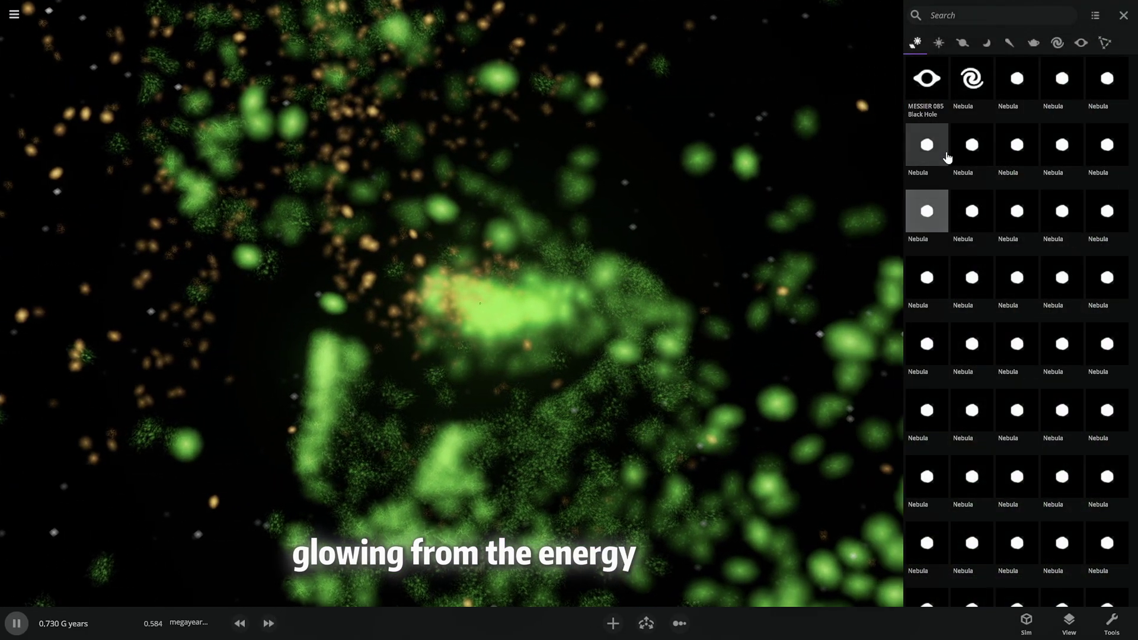
Step: Open the MESSIER 085 Black Hole's details and hide the interface to view it
{"action": "left_click", "coordinate": [926, 80]}
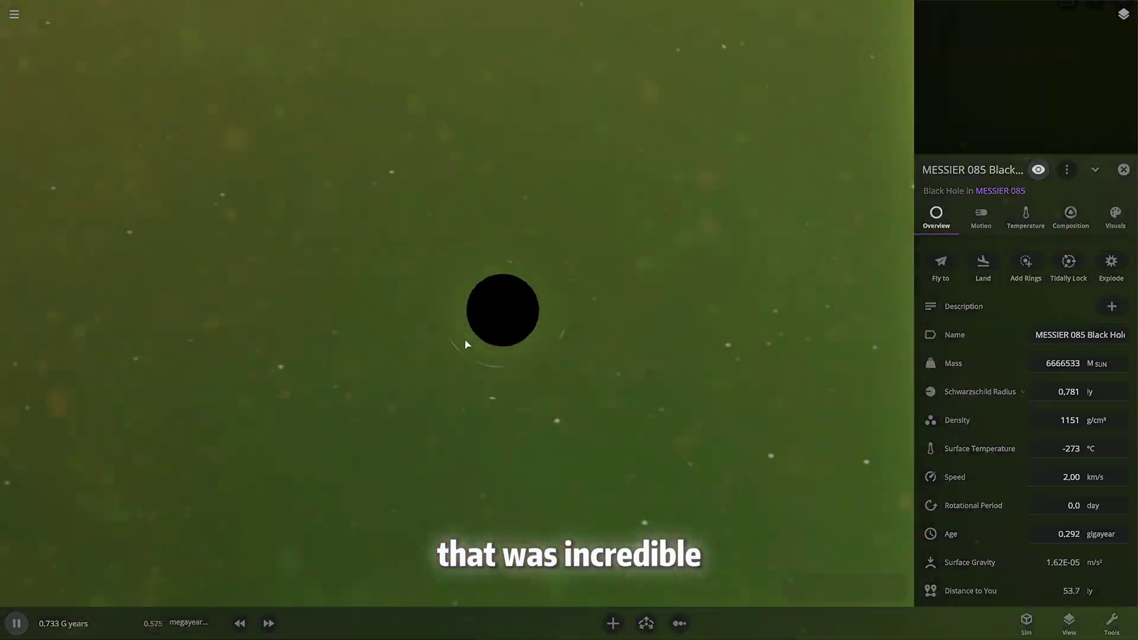
{"action": "key", "text": "Tab"}
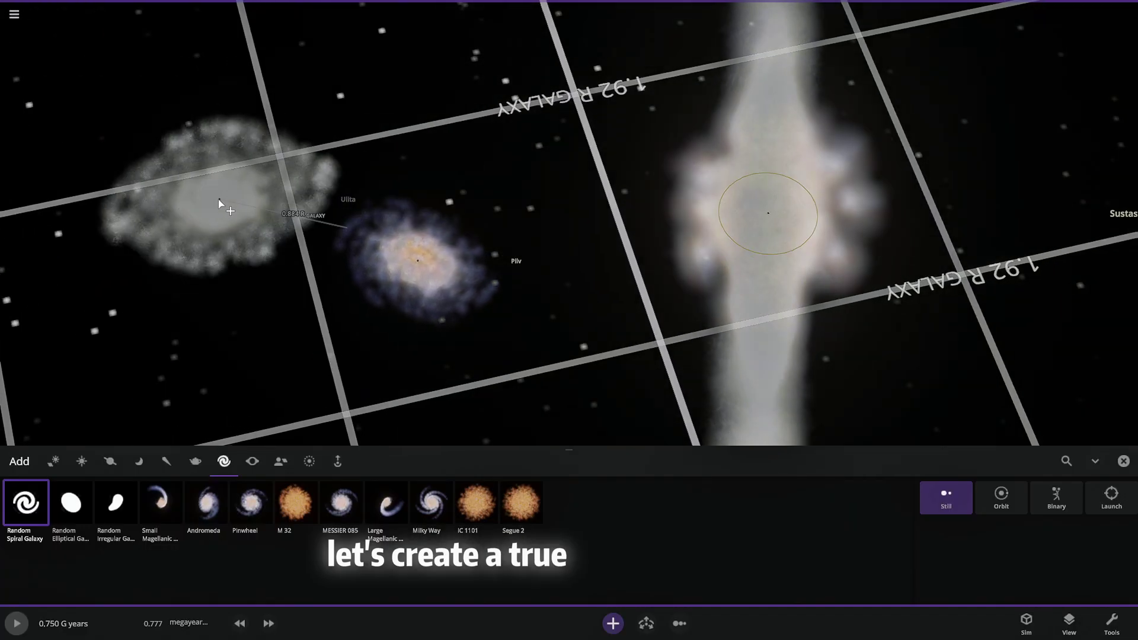
Step: Focus the camera on the large Sustascu spiral galaxy and select it, closing the add choices
{"action": "key", "text": "Return"}
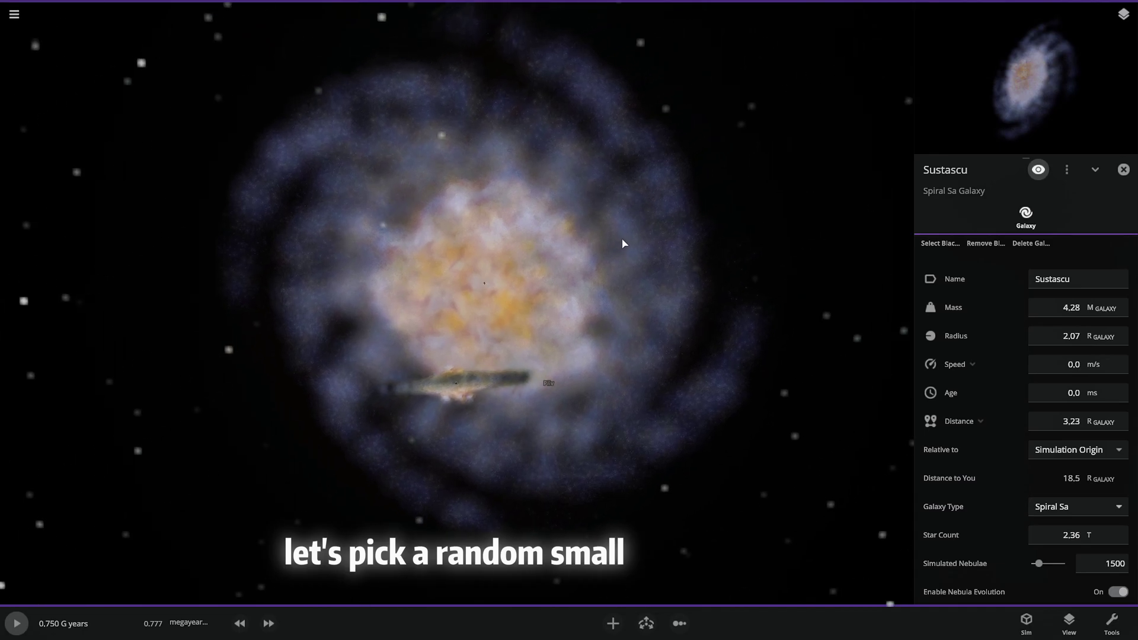
{"action": "left_click", "coordinate": [489, 302]}
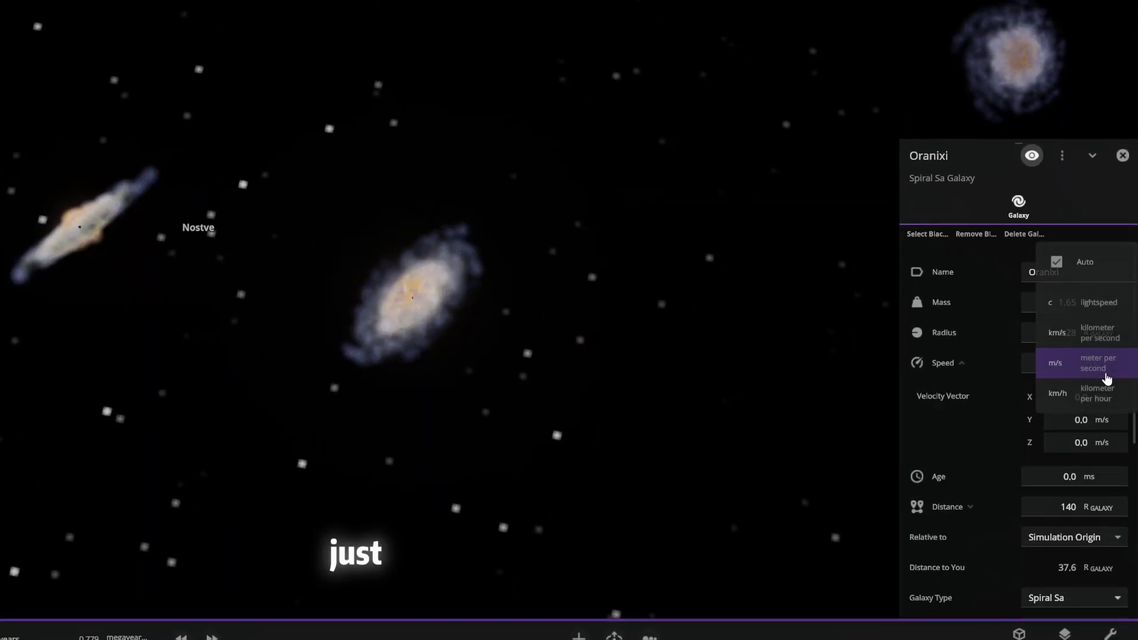
Step: Set Oranixi's speed to 1 c and switch Nostve's speed unit to c
{"action": "left_click", "coordinate": [1052, 296]}
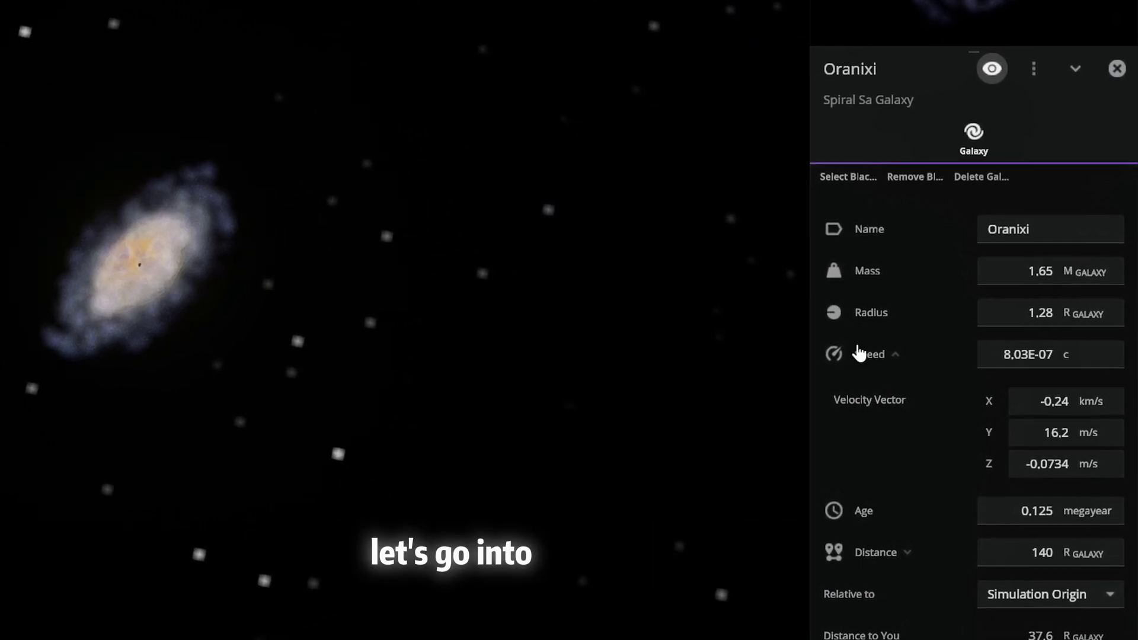
{"action": "left_click", "coordinate": [966, 354]}
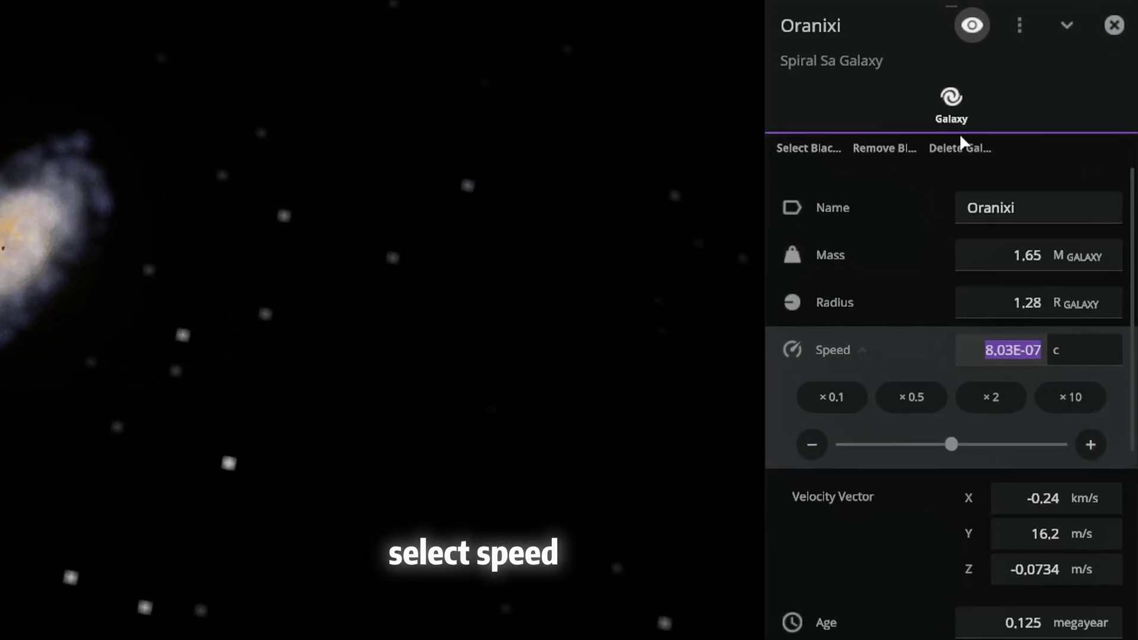
{"action": "type", "text": "1"}
{"action": "key", "text": "Return"}
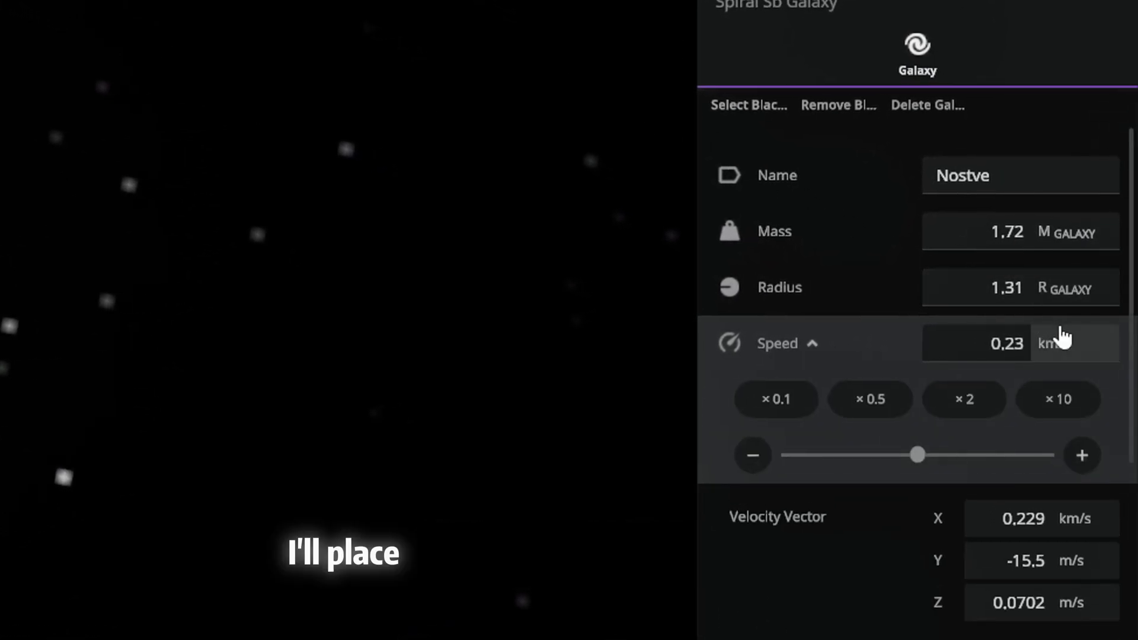
{"action": "left_click", "coordinate": [1054, 294]}
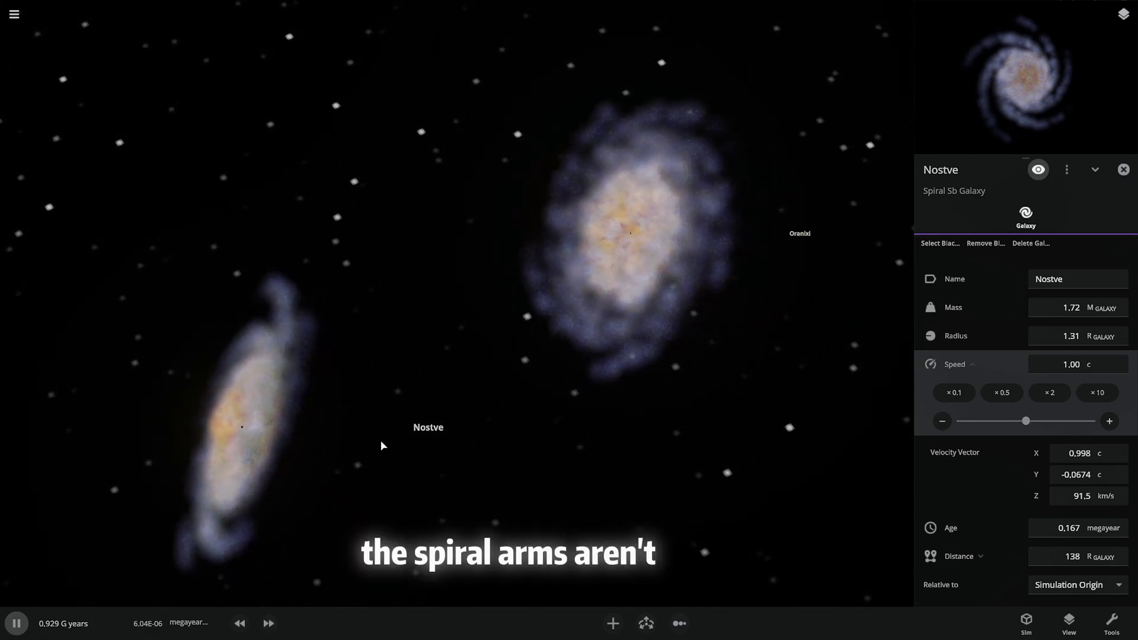
Step: Fast-forward the simulation two notches so the lightspeed galaxies sweep through each other
{"action": "left_click", "coordinate": [268, 624]}
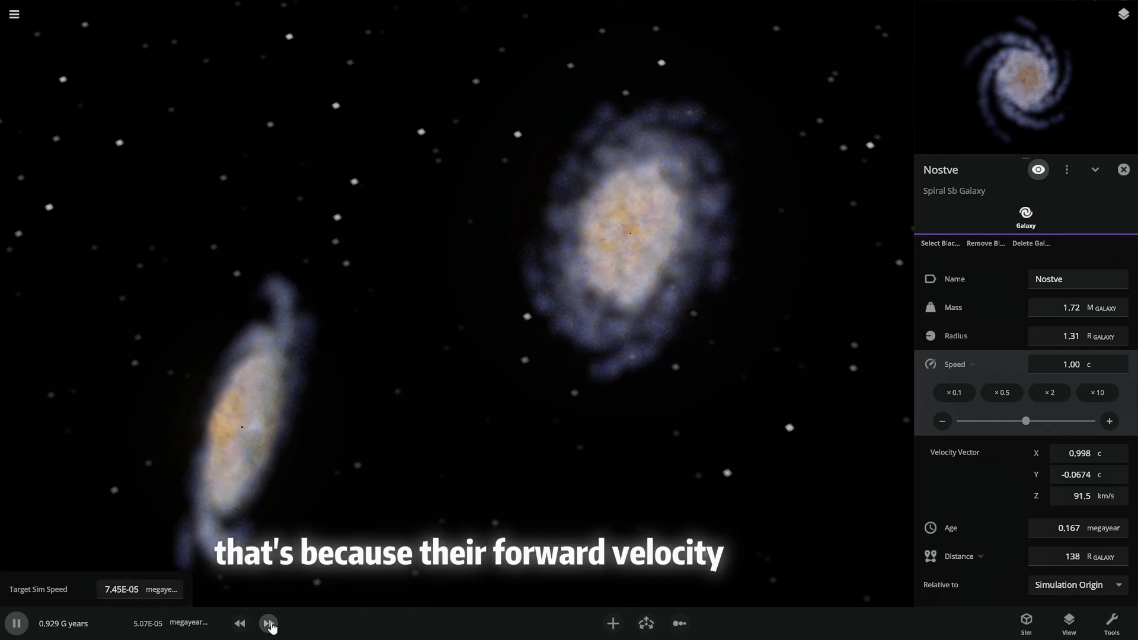
{"action": "left_click", "coordinate": [268, 623]}
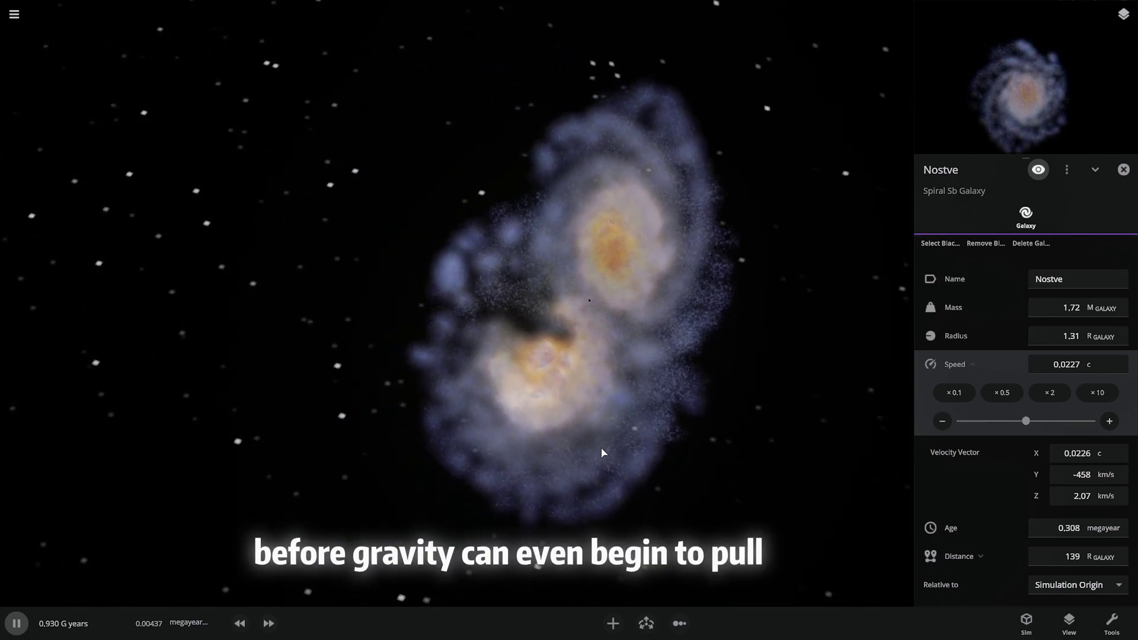
Step: Raise the simulation speed by two more fast-forward steps
{"action": "left_click", "coordinate": [280, 621]}
{"action": "left_click", "coordinate": [281, 621]}
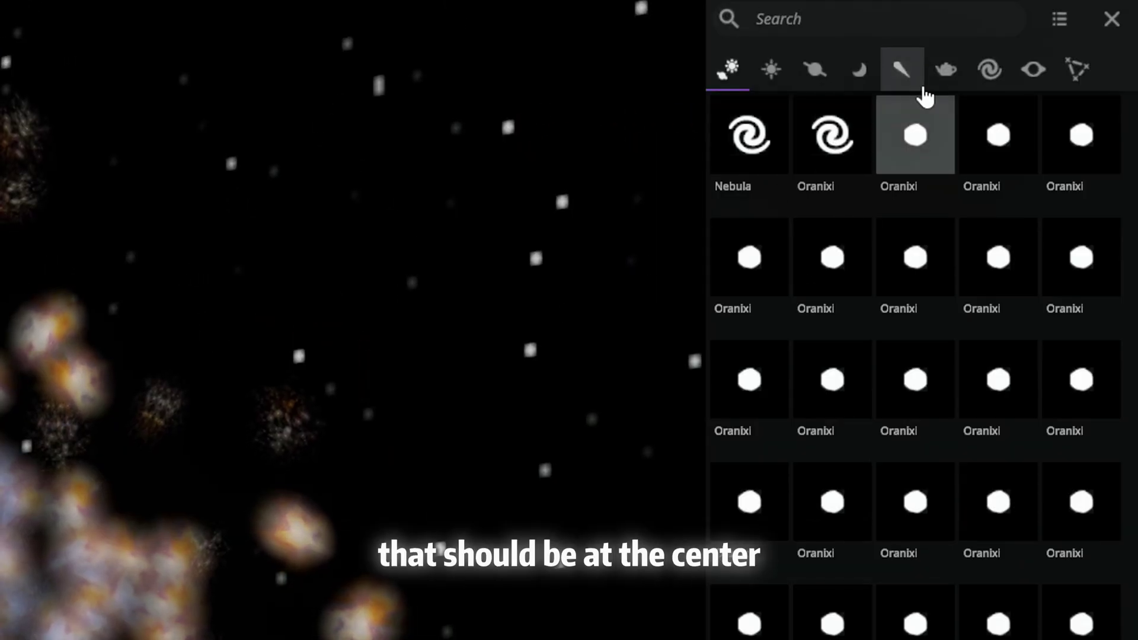
Step: Filter the object list to Black Holes, select Nostve Black Hole, and pause
{"action": "left_click", "coordinate": [1019, 77]}
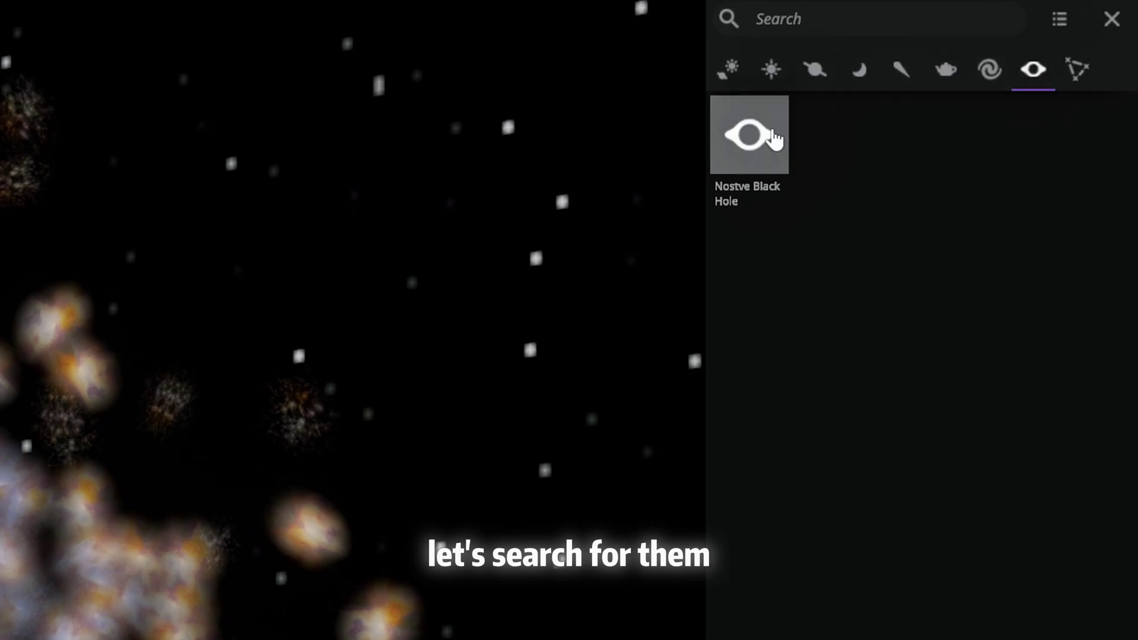
{"action": "left_click", "coordinate": [749, 135]}
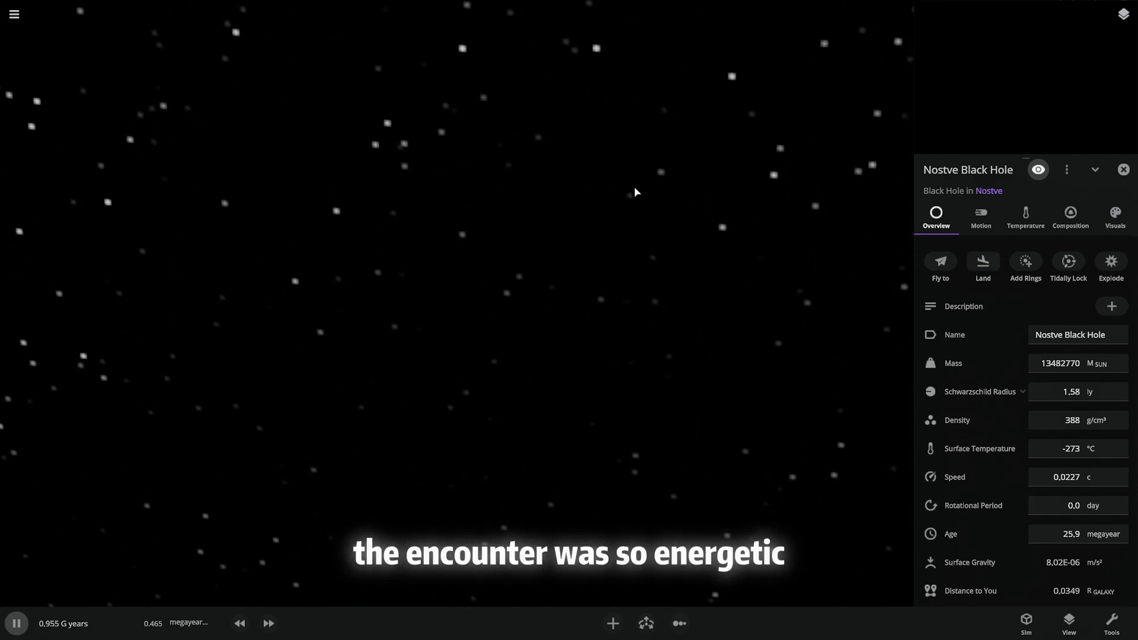
{"action": "key", "text": "space"}
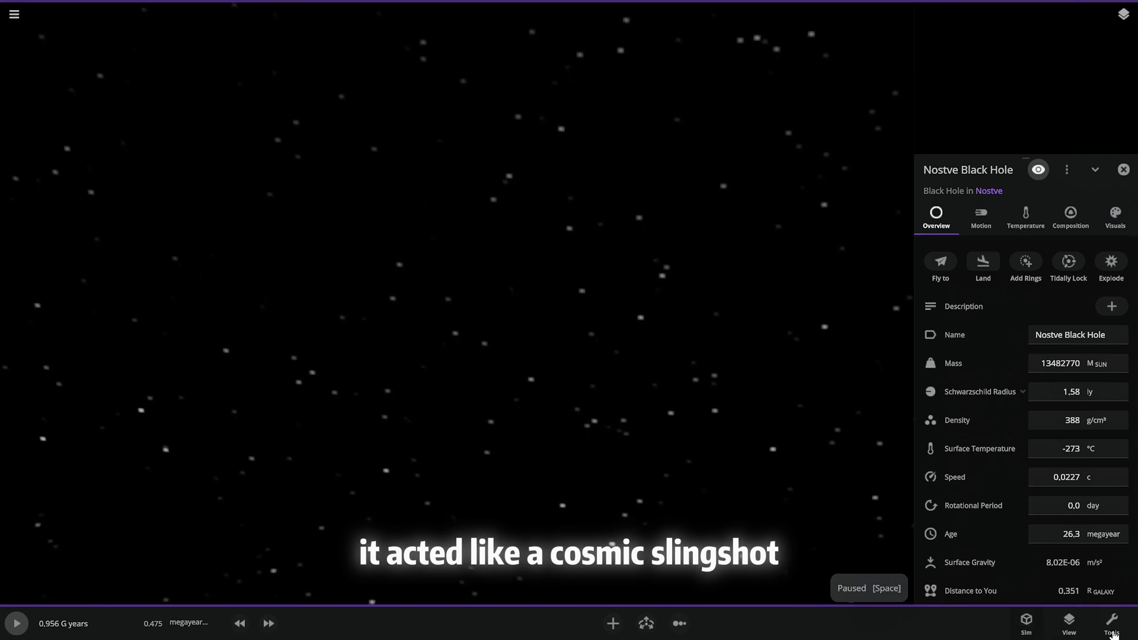
Step: Switch the camera to Overview mode and select the Nostve galaxy's ring-shaped nebula
{"action": "left_click", "coordinate": [1074, 628]}
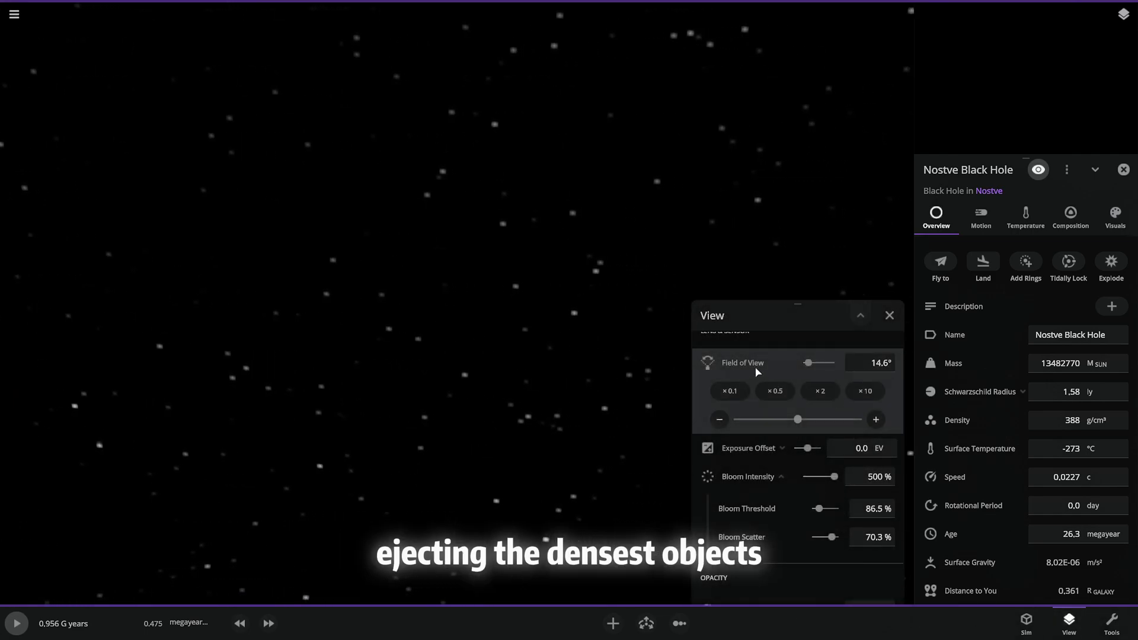
{"action": "scroll", "coordinate": [748, 394], "scroll_direction": "up", "scroll_amount": 10}
{"action": "scroll", "coordinate": [746, 393], "scroll_direction": "up", "scroll_amount": 5}
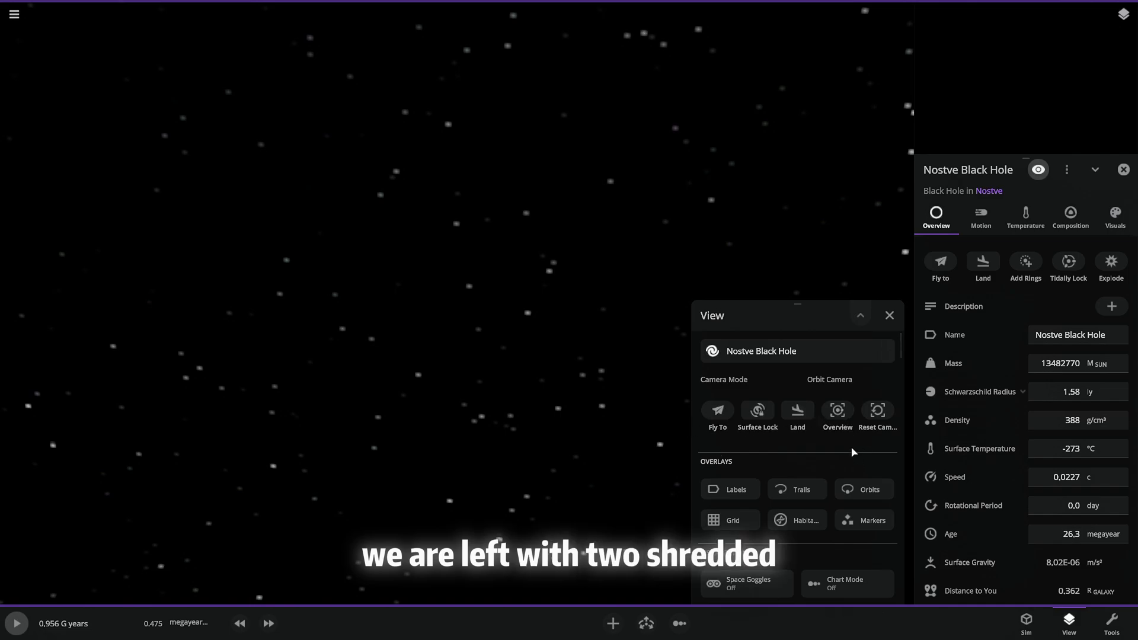
{"action": "left_click", "coordinate": [835, 421]}
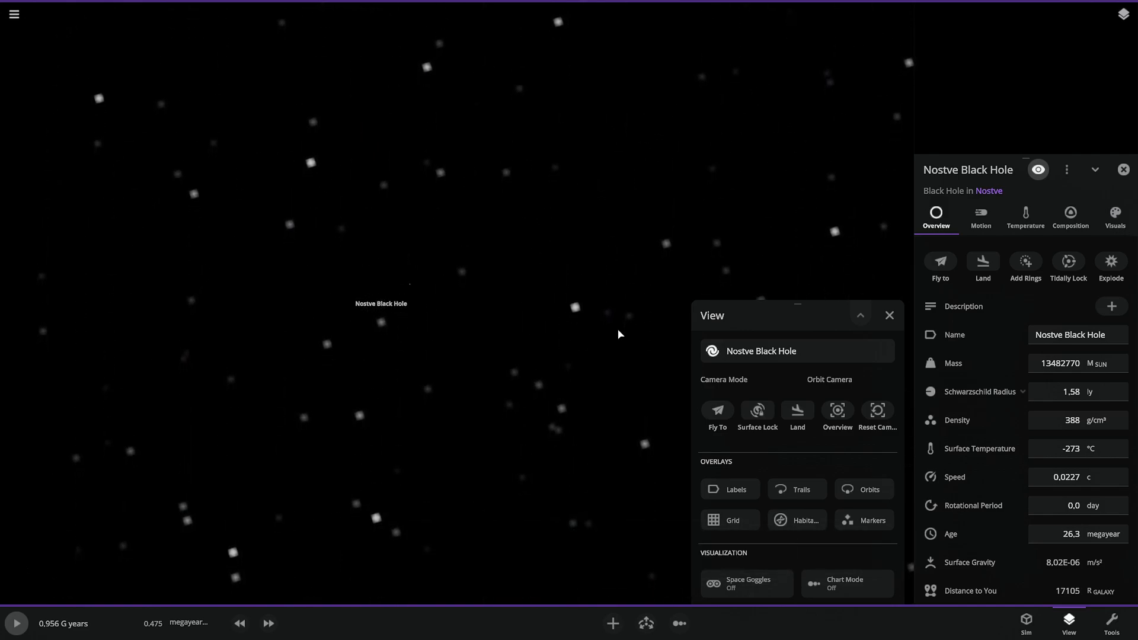
{"action": "left_click", "coordinate": [889, 316]}
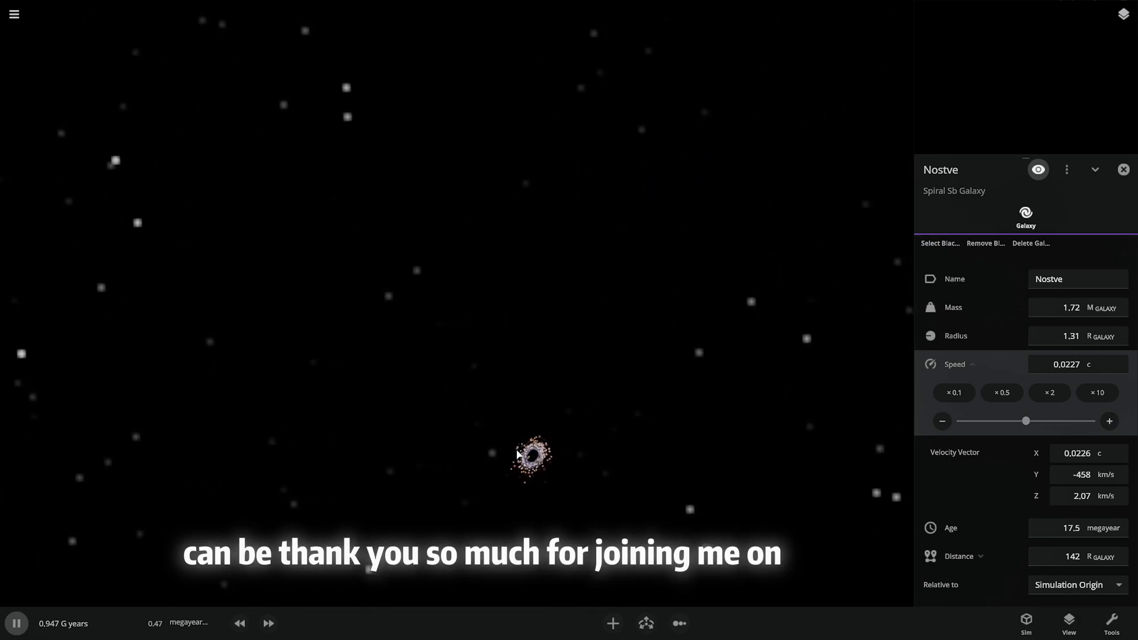
{"action": "left_click", "coordinate": [522, 455]}
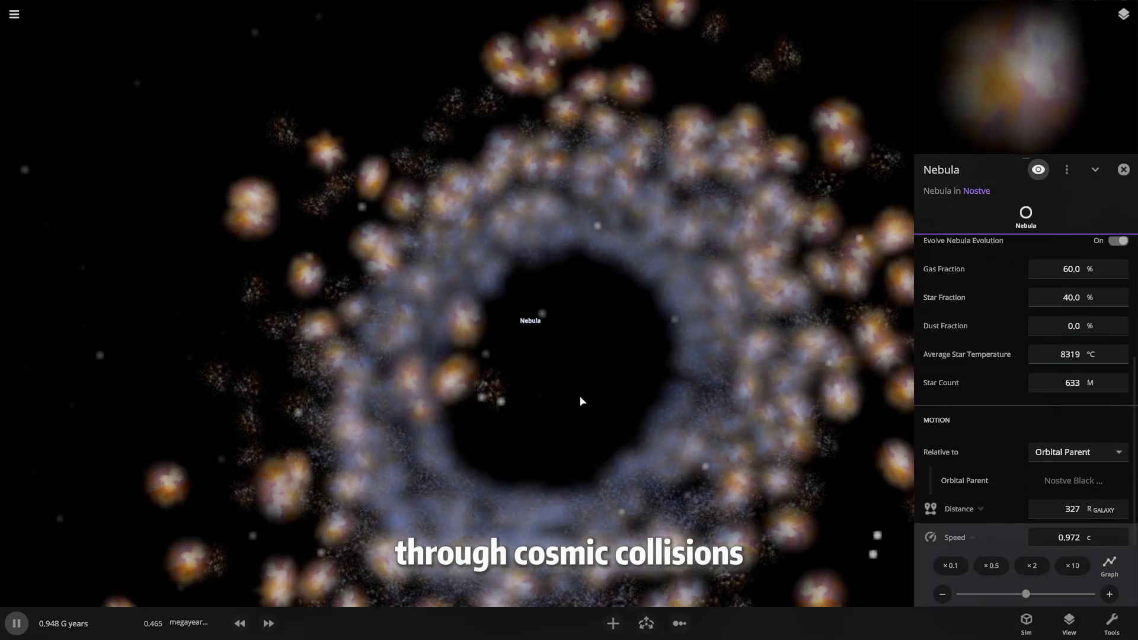